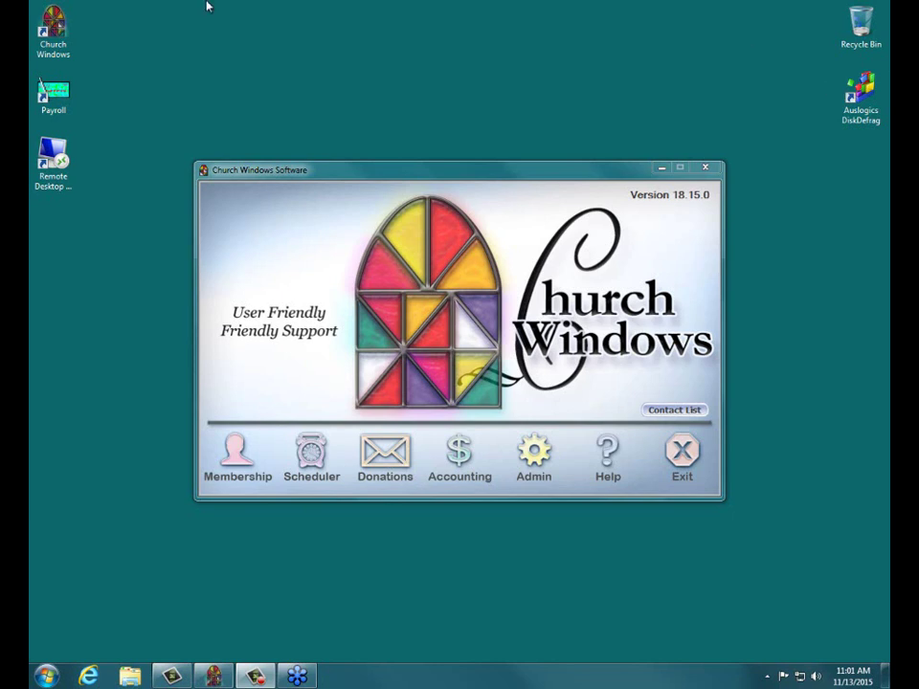
Step: Open the Accounting module and preview the balance sheet for November 2015 with zero-balance accounts included, then close the report
click(459, 469)
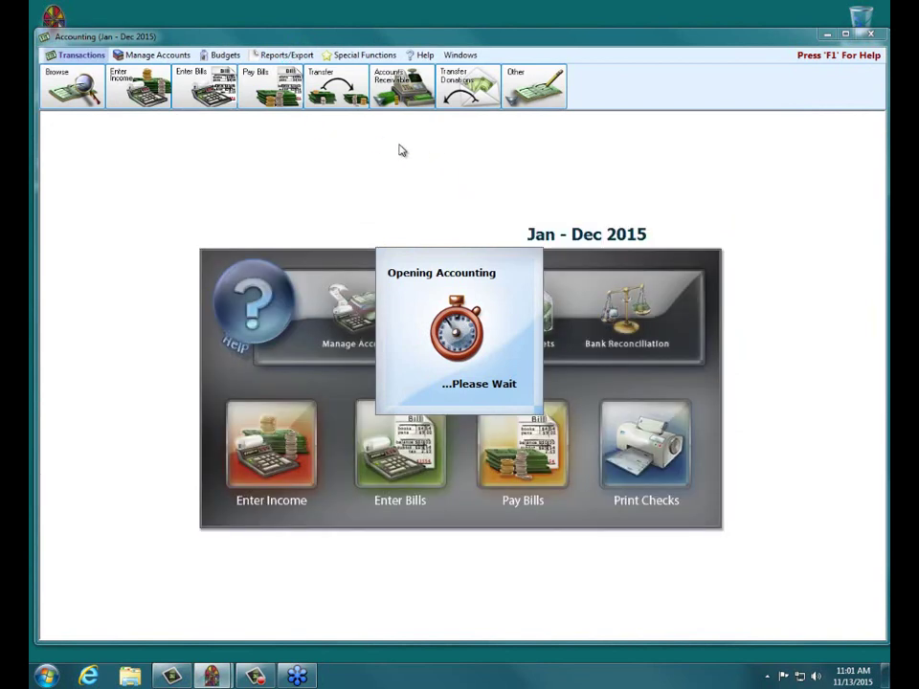
click(287, 55)
click(93, 88)
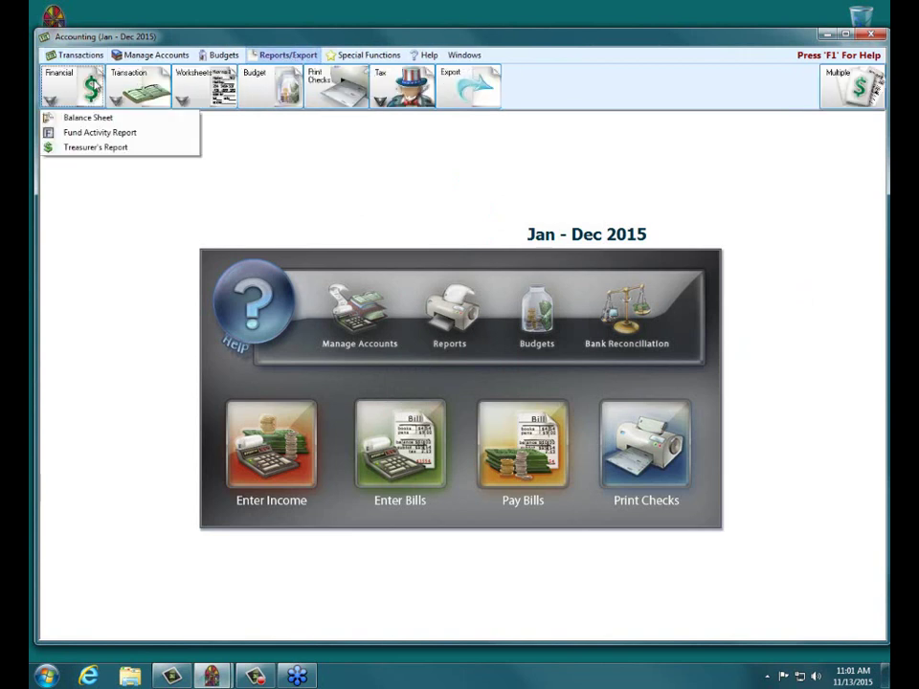
click(95, 117)
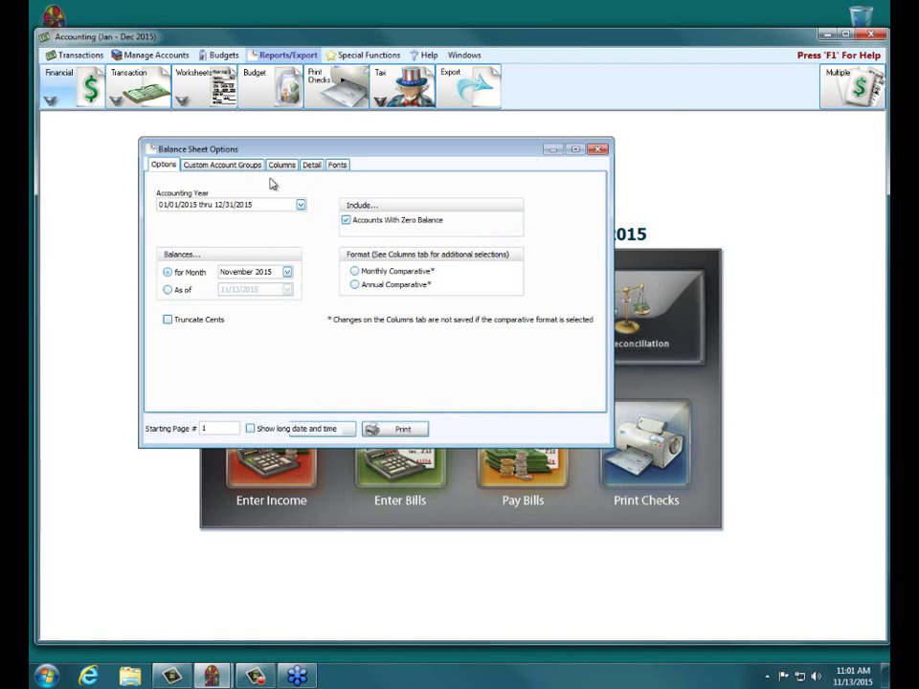
click(394, 429)
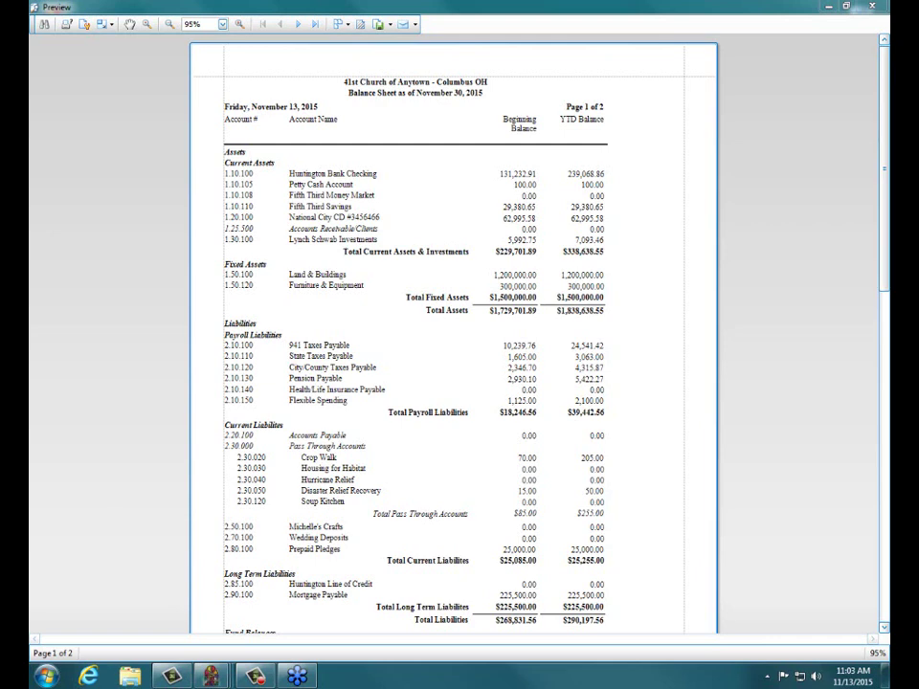
click(862, 8)
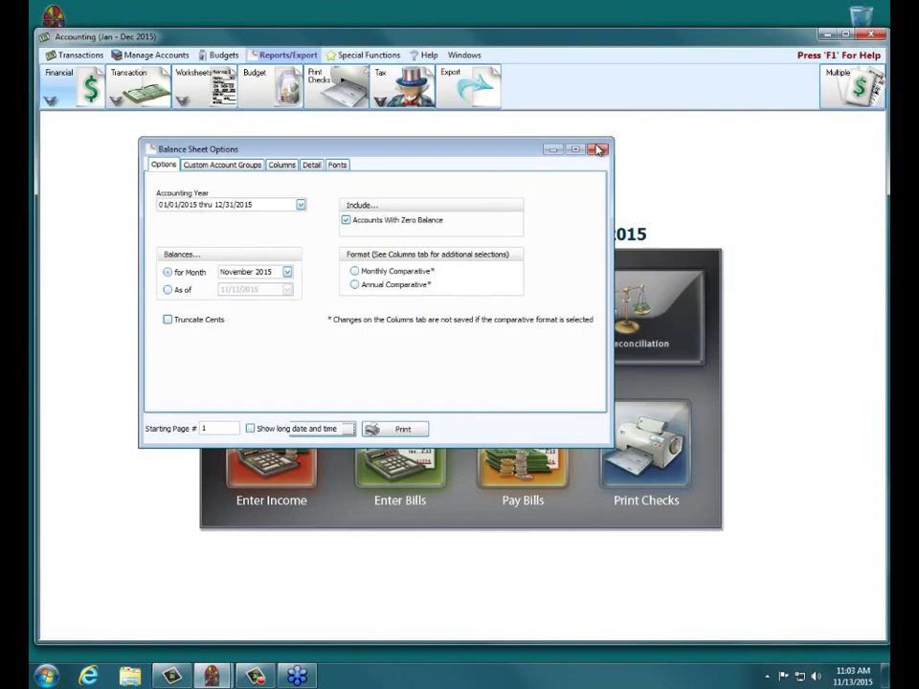
click(596, 150)
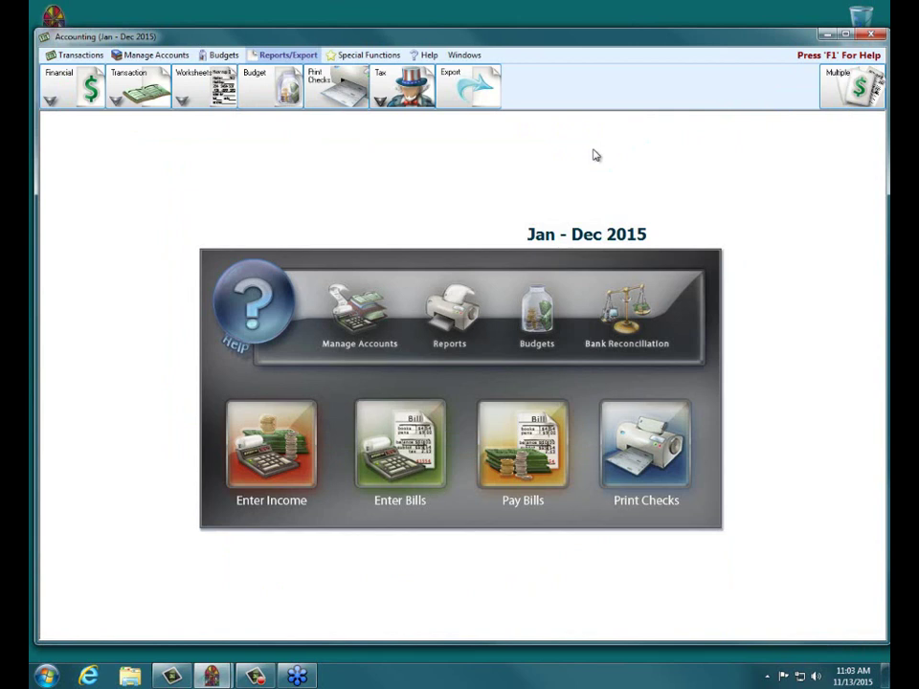
click(82, 57)
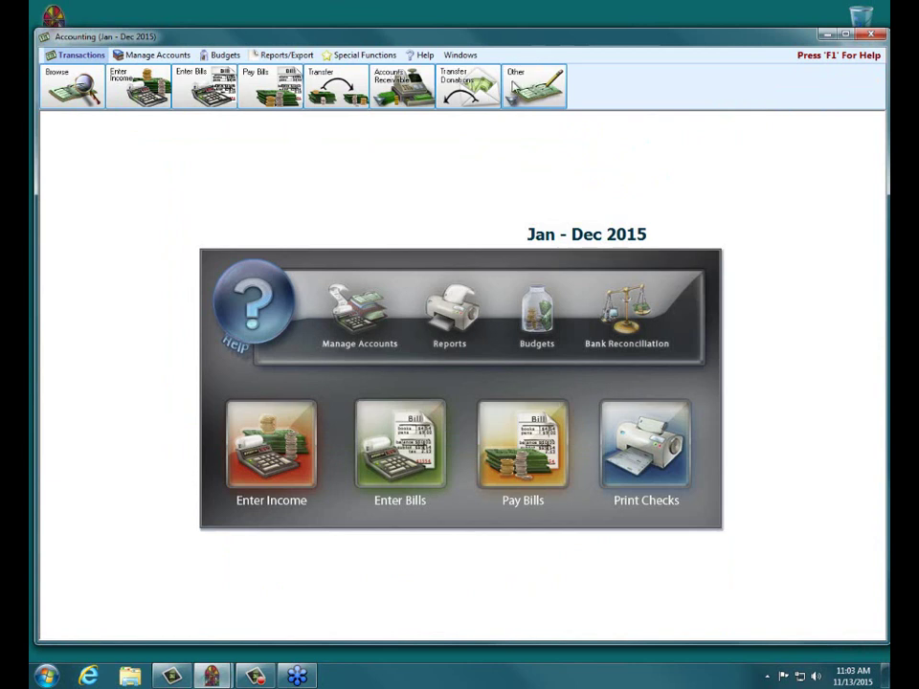
click(515, 88)
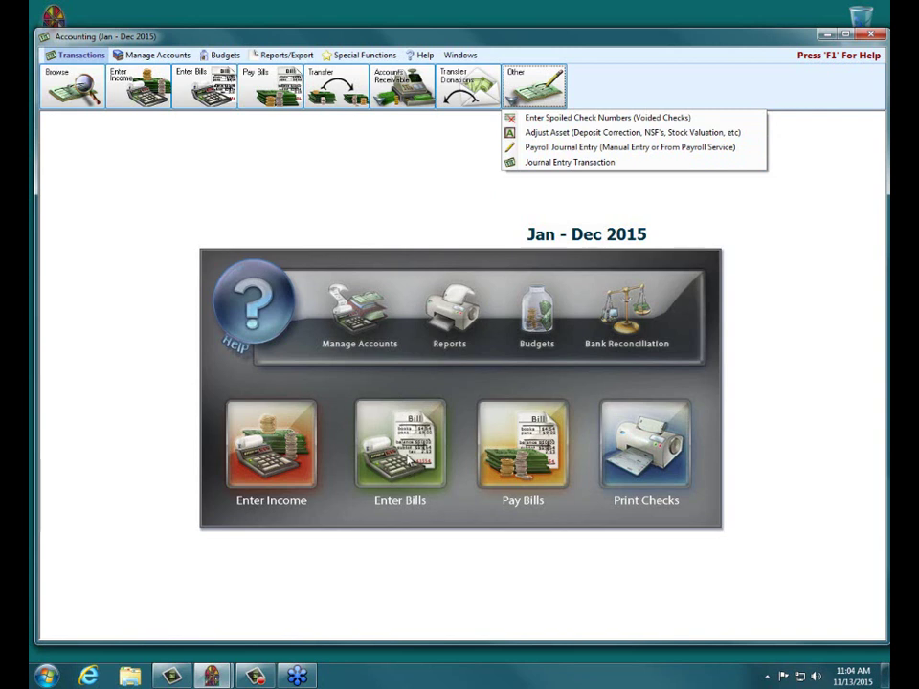
click(403, 144)
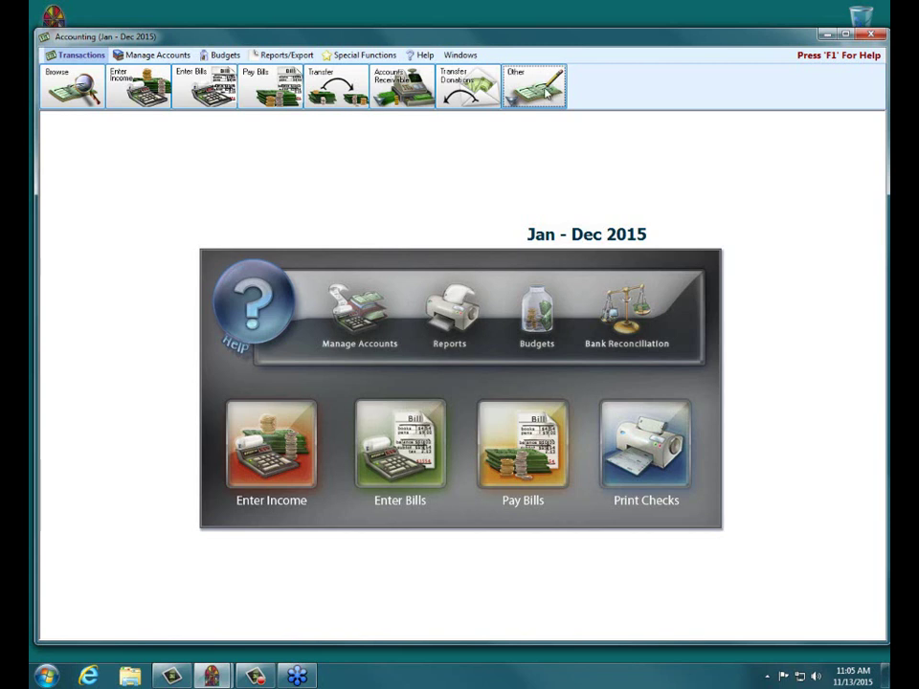
Step: Open the chart of accounts and examine the income accounts, including the subaccounts under Interest on Investments
click(362, 321)
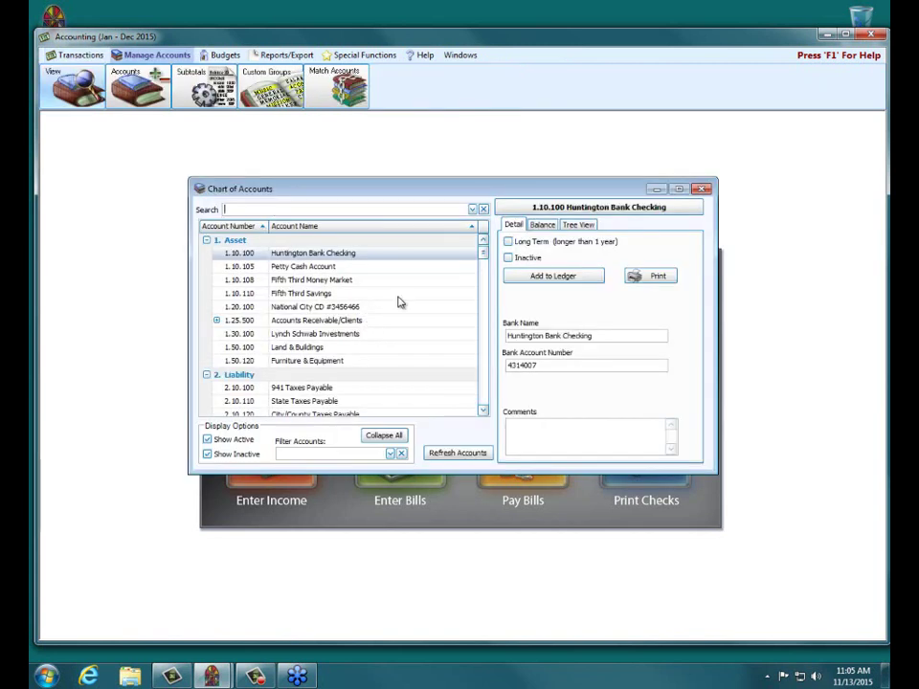
scroll(484, 387, down, 8)
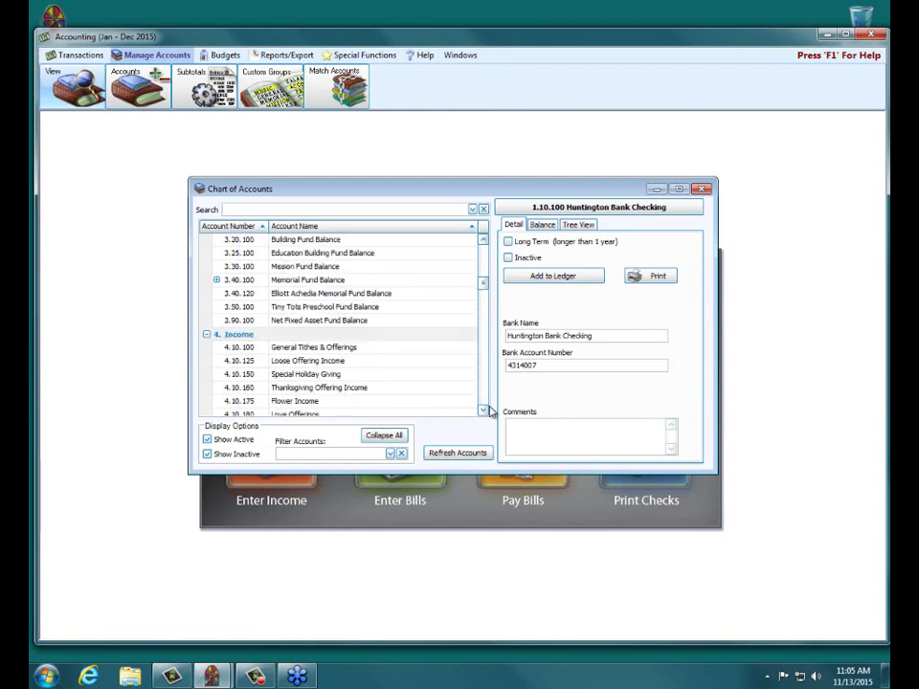
click(483, 410)
scroll(483, 411, down, 3)
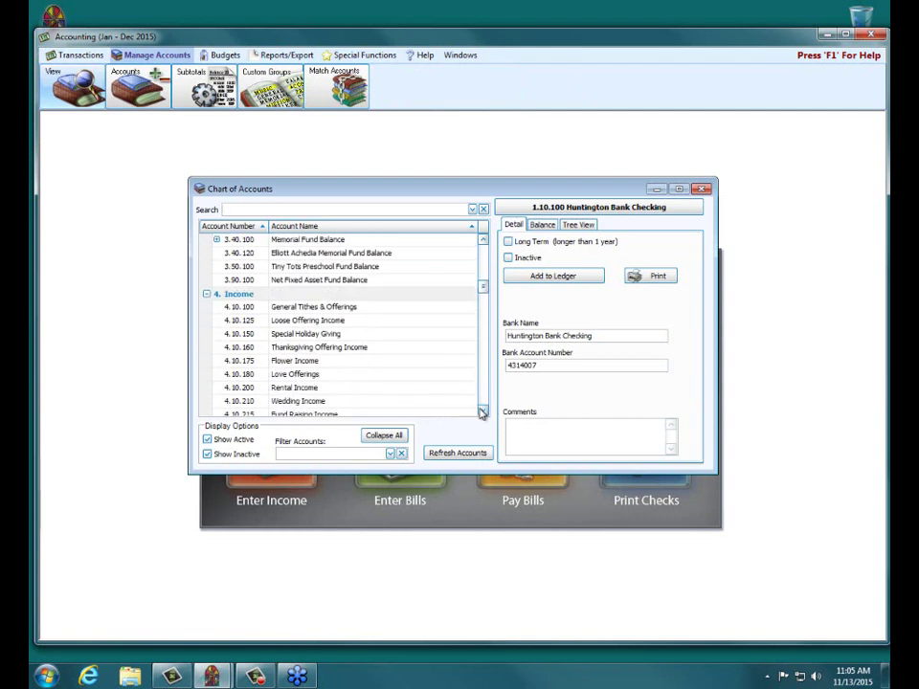
click(482, 411)
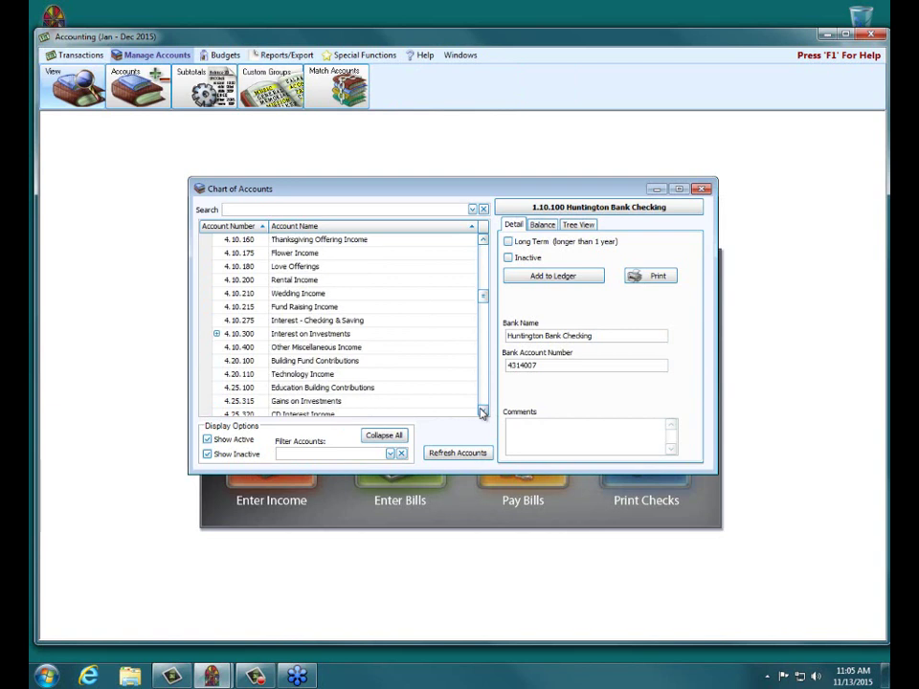
click(483, 411)
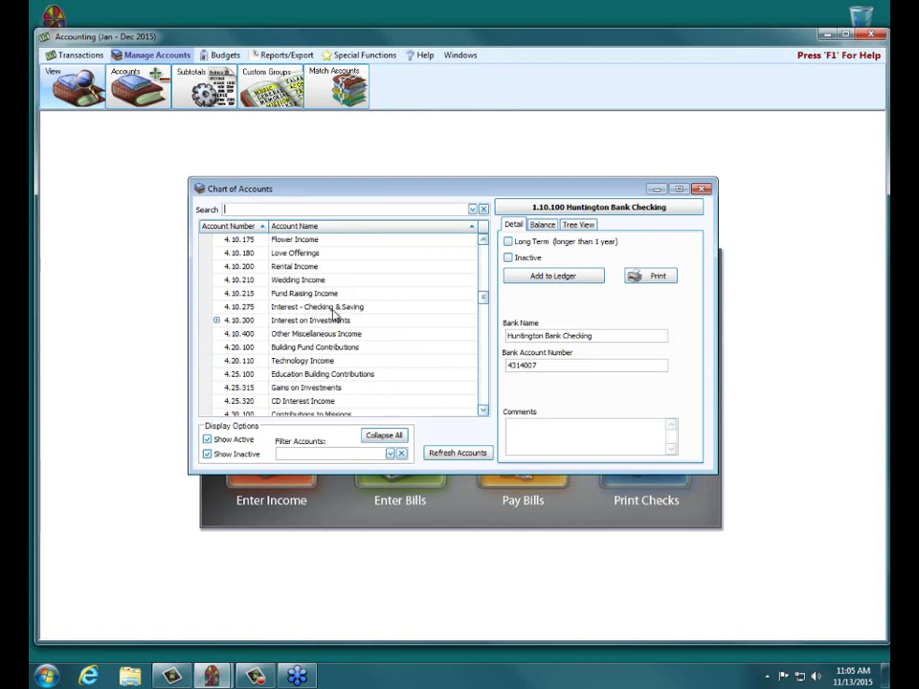
click(217, 321)
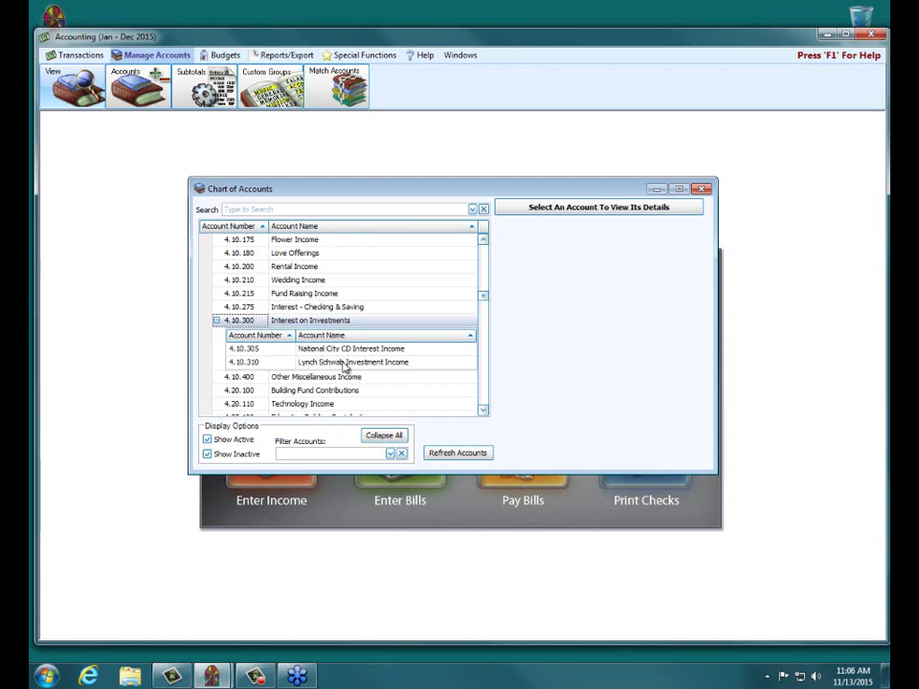
click(217, 321)
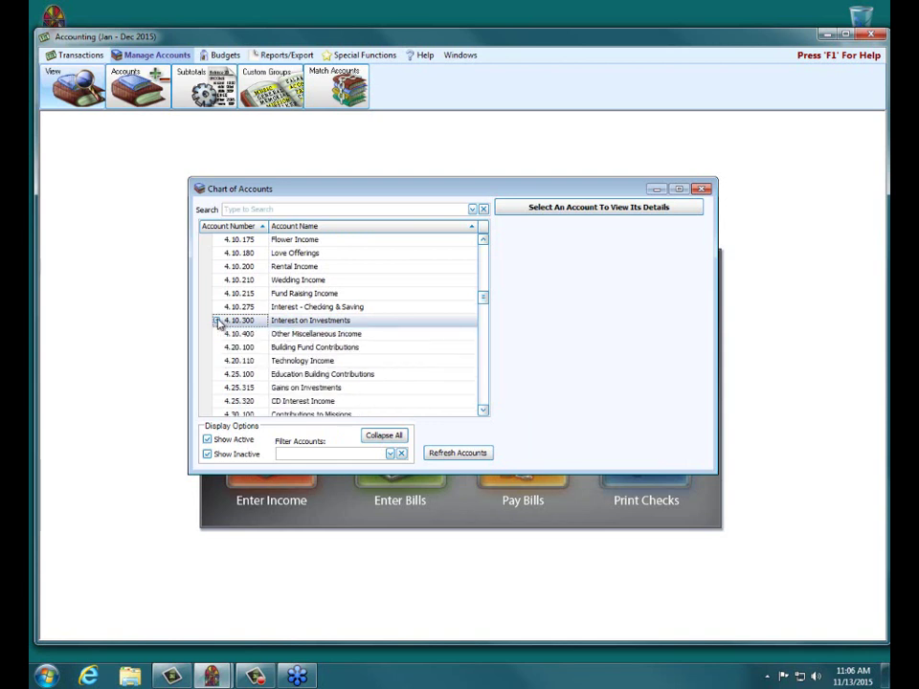
click(217, 321)
click(218, 321)
Step: Look through the remaining income accounts and the expense accounts down to the memorial fund expenses, and close the chart of accounts
scroll(489, 399, down, 4)
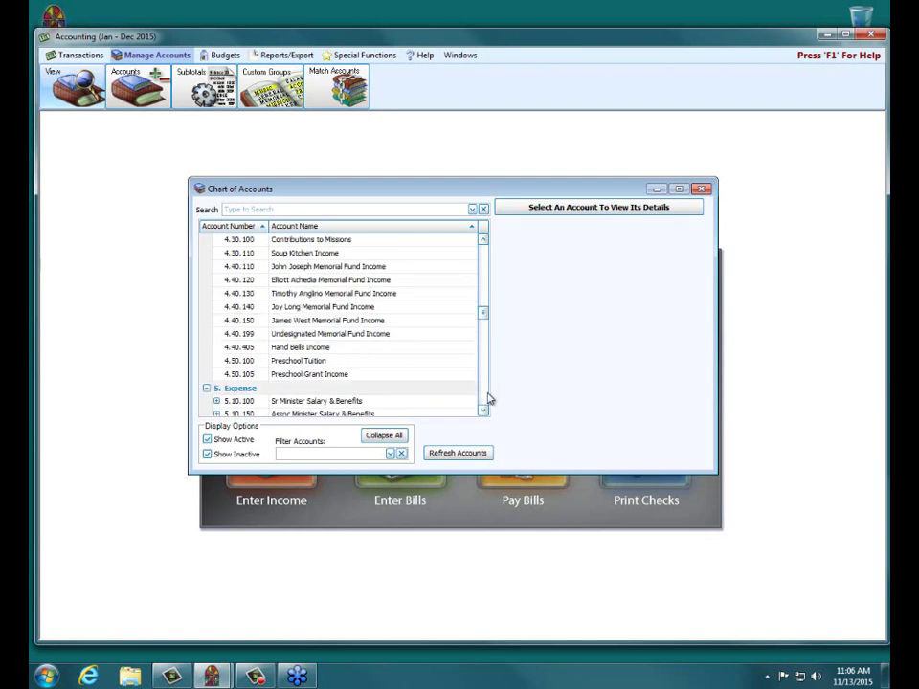
scroll(488, 399, down, 4)
click(483, 411)
click(483, 411)
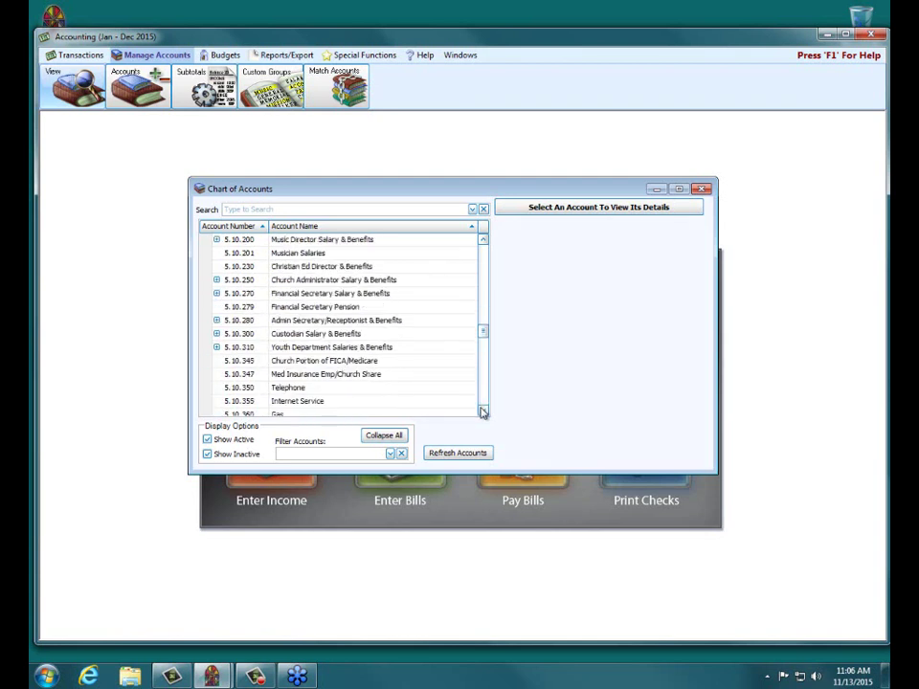
click(482, 411)
click(482, 411)
click(482, 411)
click(482, 411)
click(482, 411)
click(482, 411)
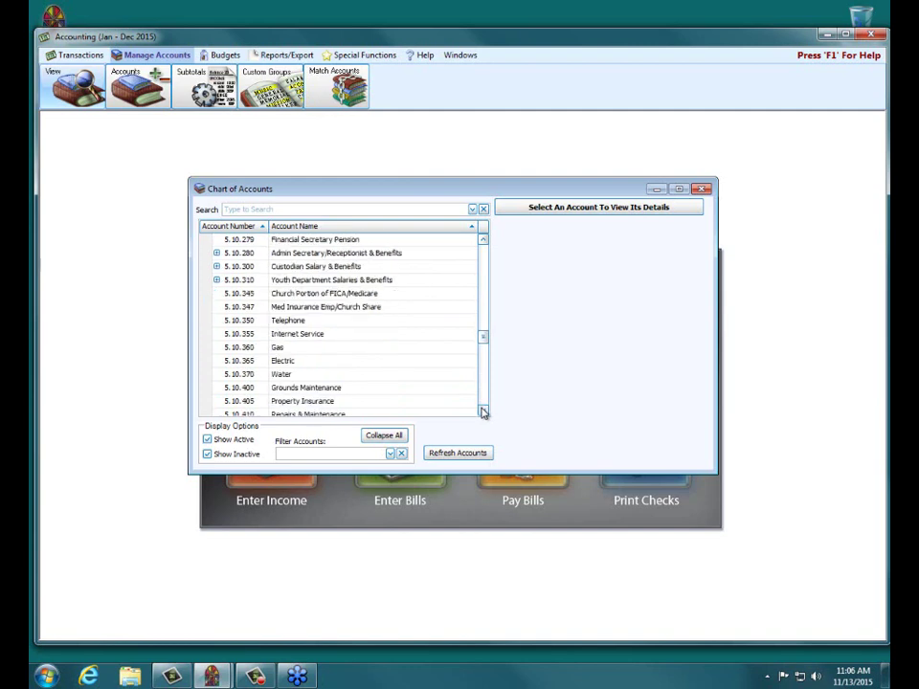
click(483, 410)
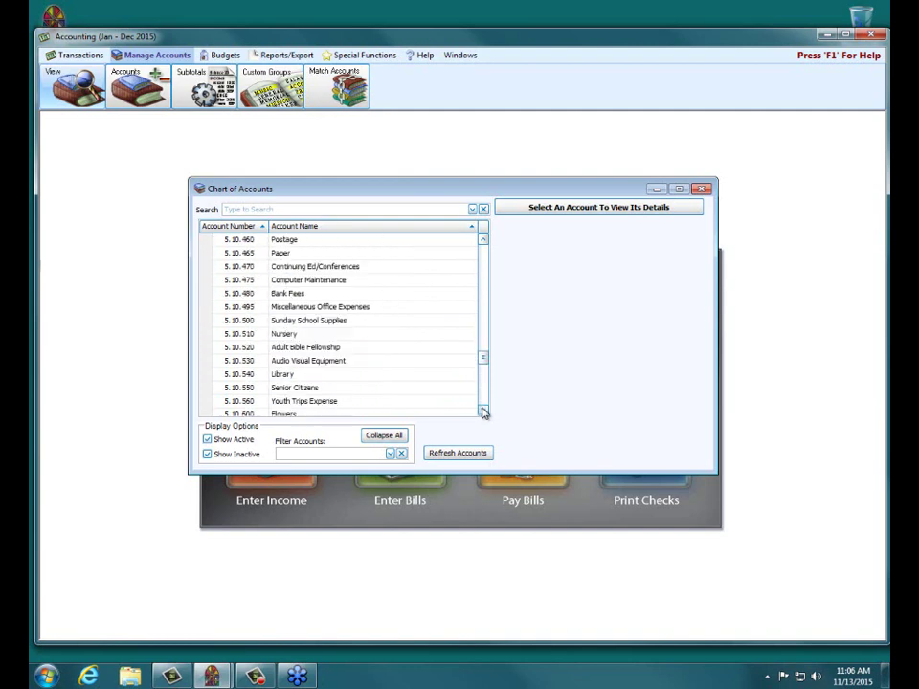
click(482, 411)
click(484, 413)
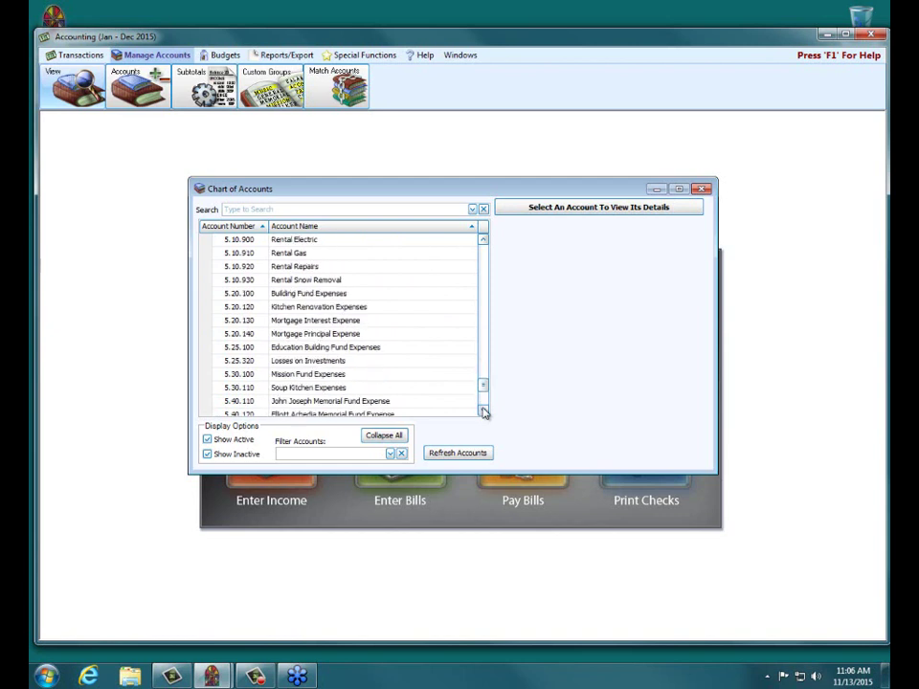
click(484, 412)
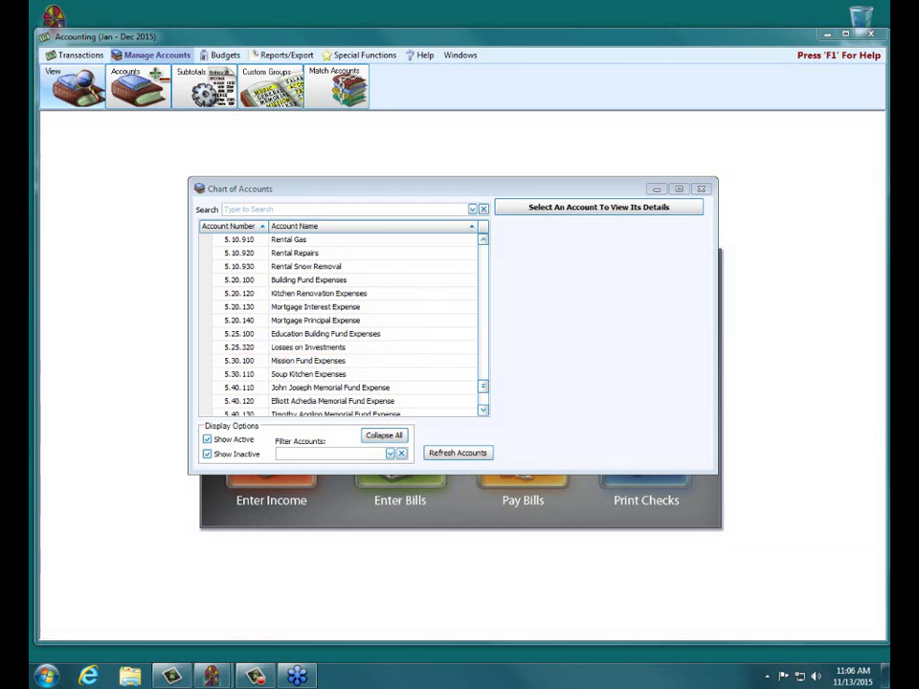
click(702, 189)
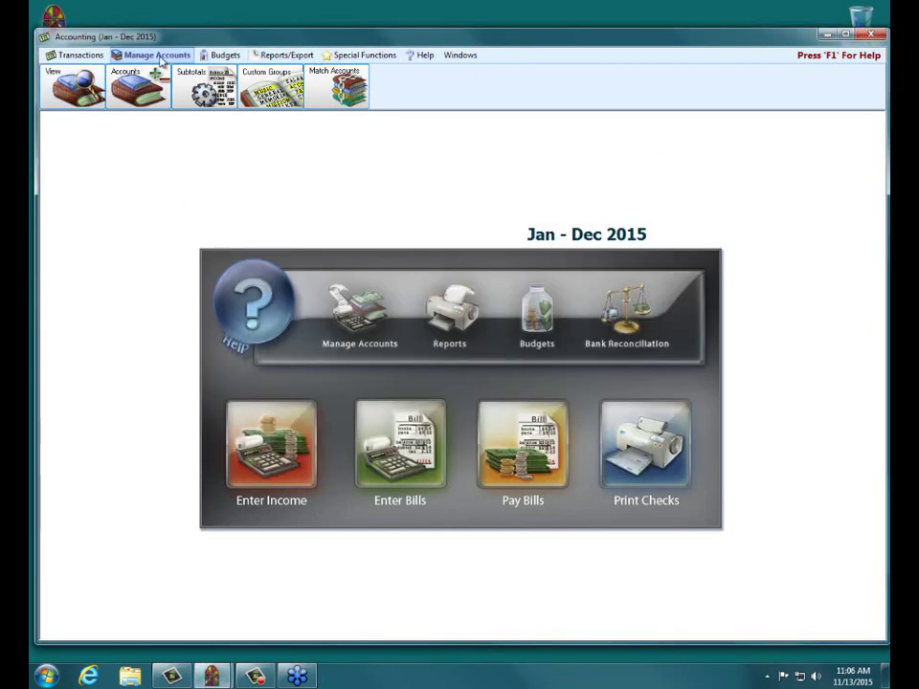
Step: Preview the November 2015 balance sheet again to check the current asset accounts, and close the report and its options
click(78, 54)
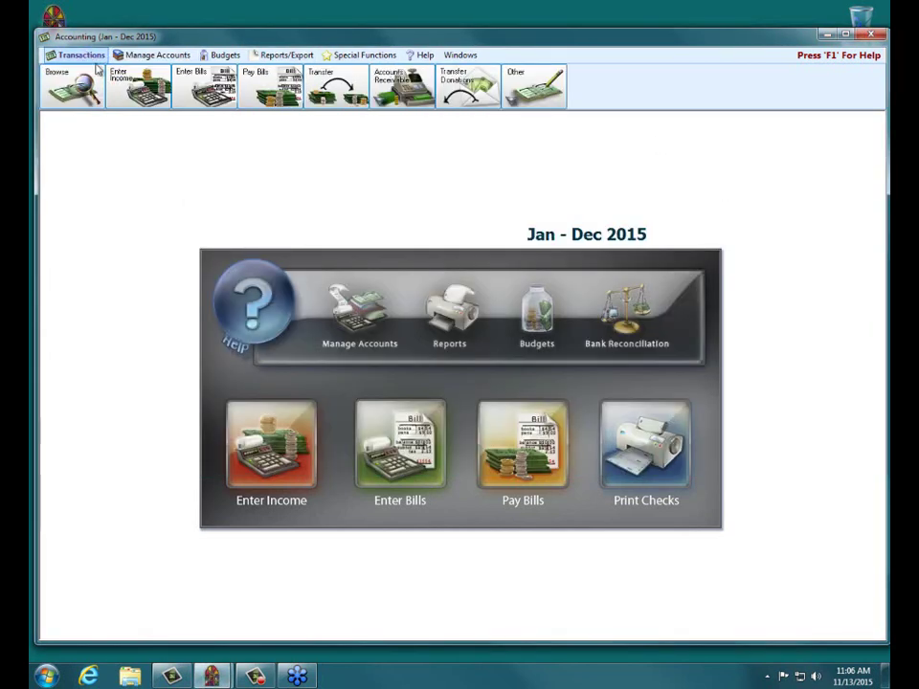
click(158, 55)
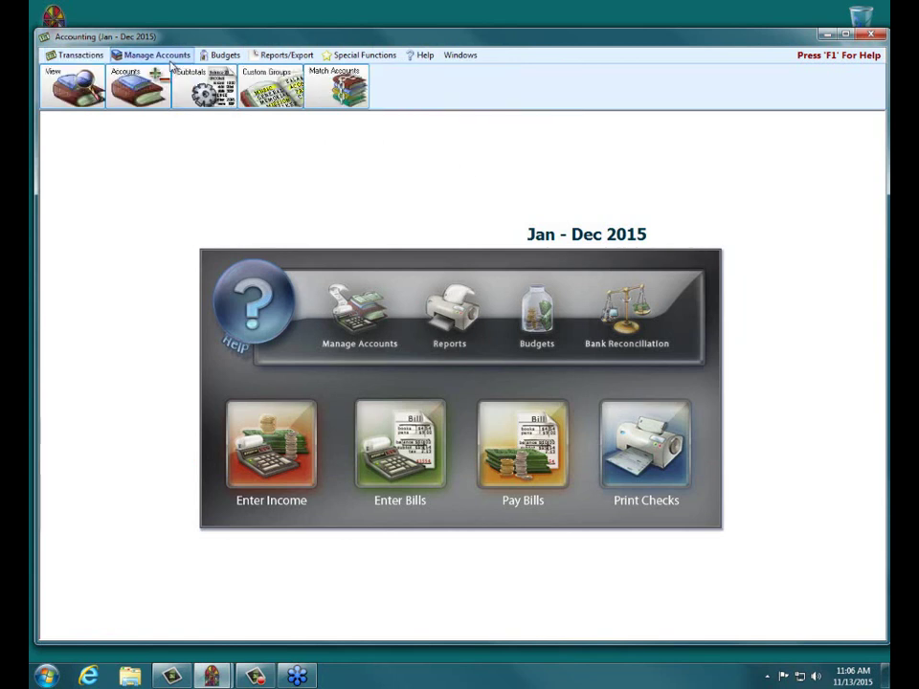
click(277, 54)
click(98, 82)
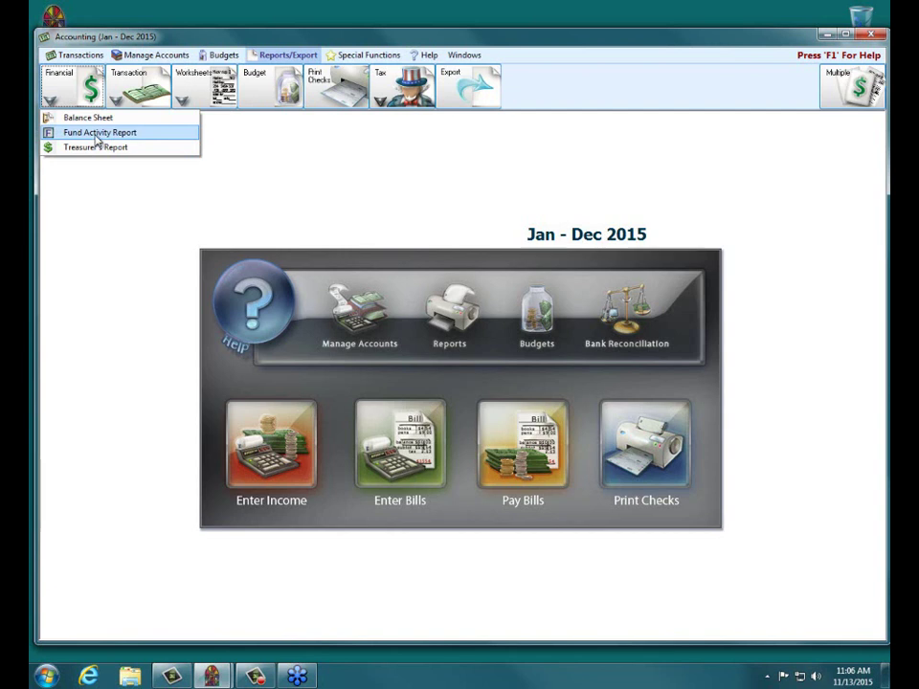
click(92, 119)
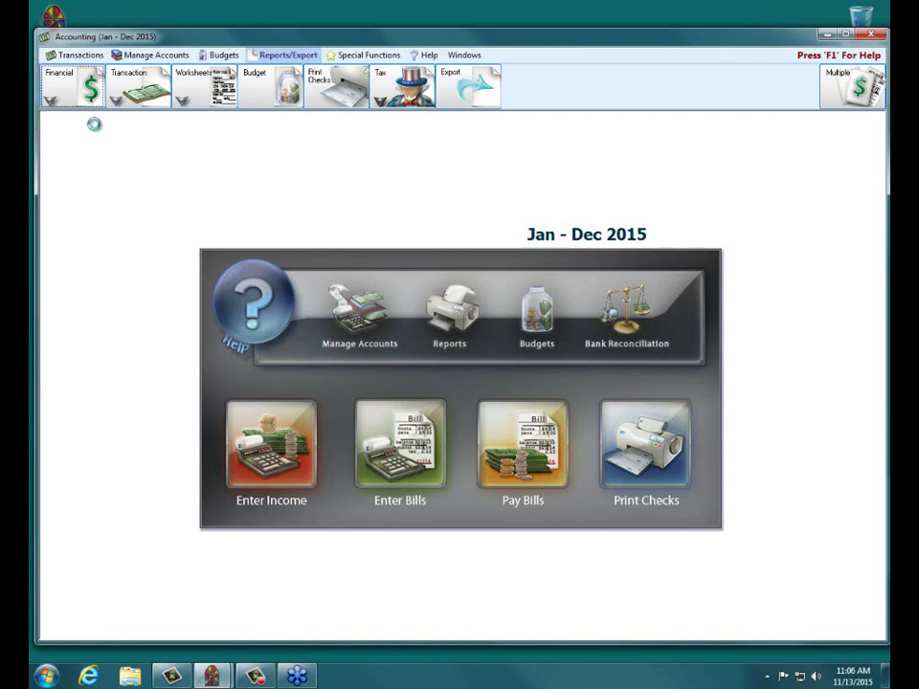
click(403, 429)
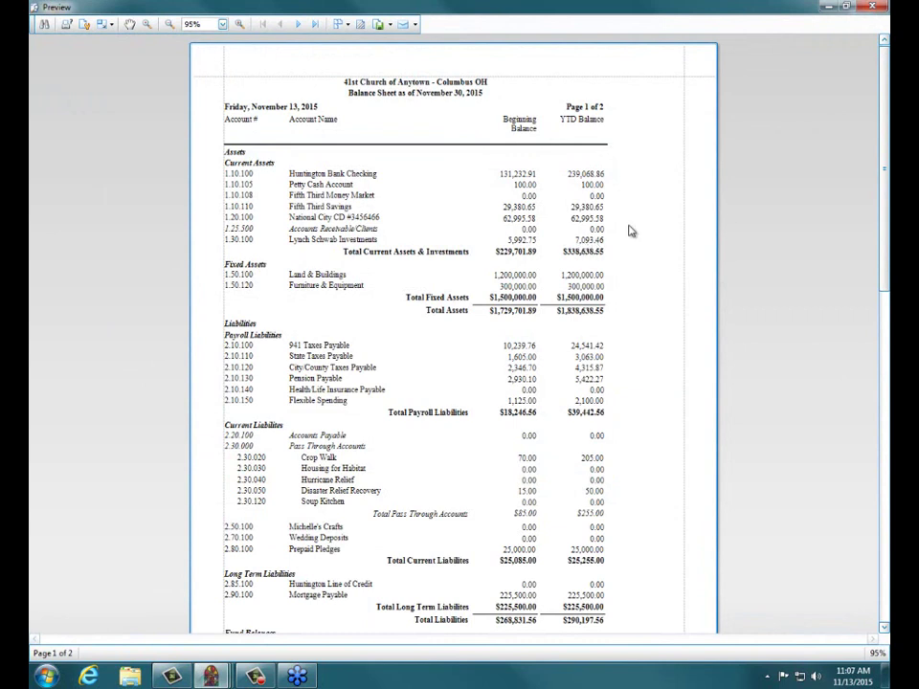
click(874, 9)
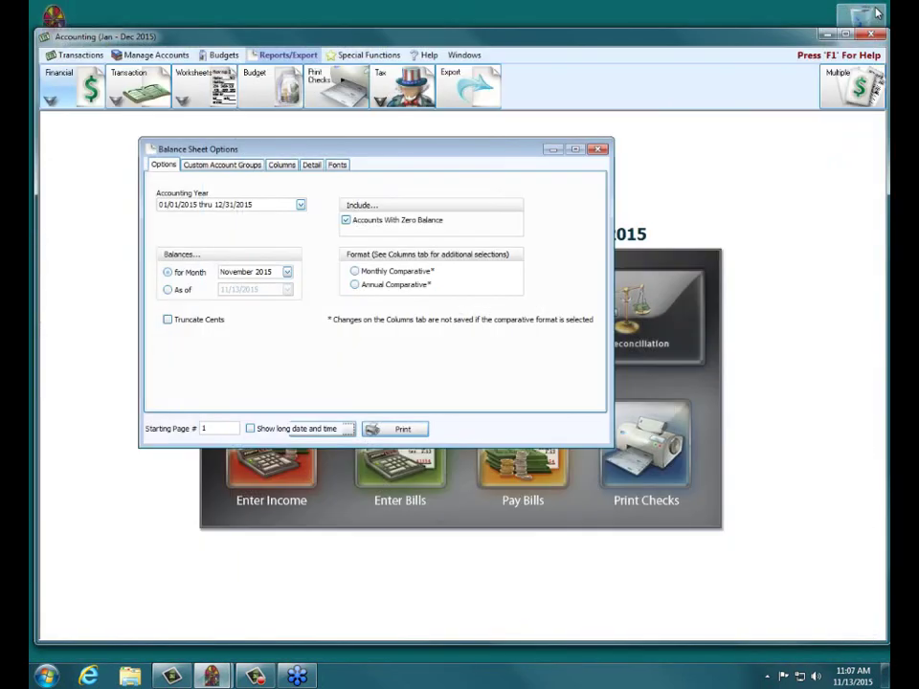
click(599, 148)
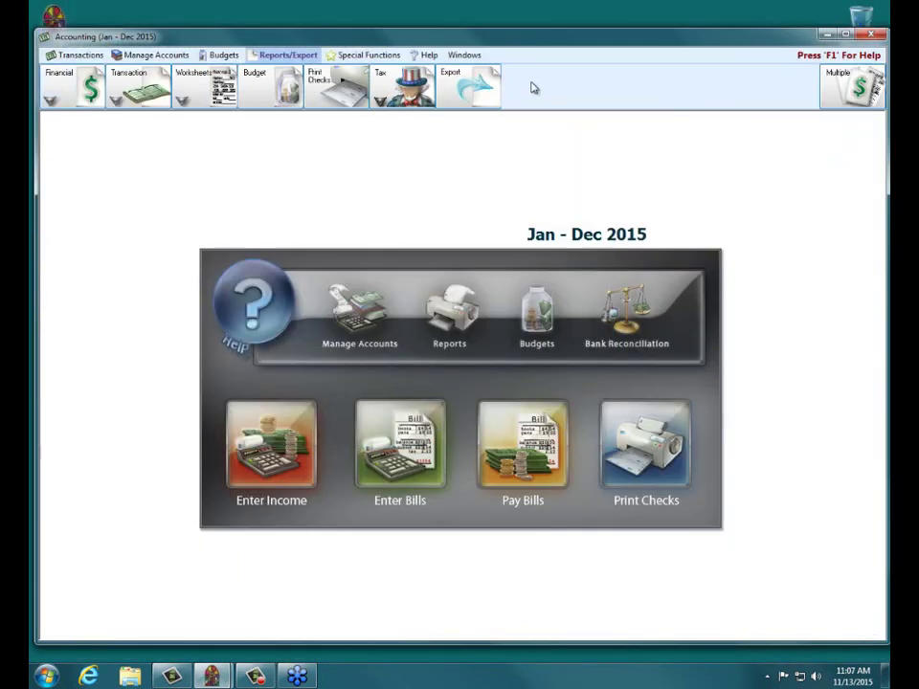
Step: Start an asset account adjustment and choose Lynch Schwab Investments as the asset to adjust
click(81, 54)
click(530, 108)
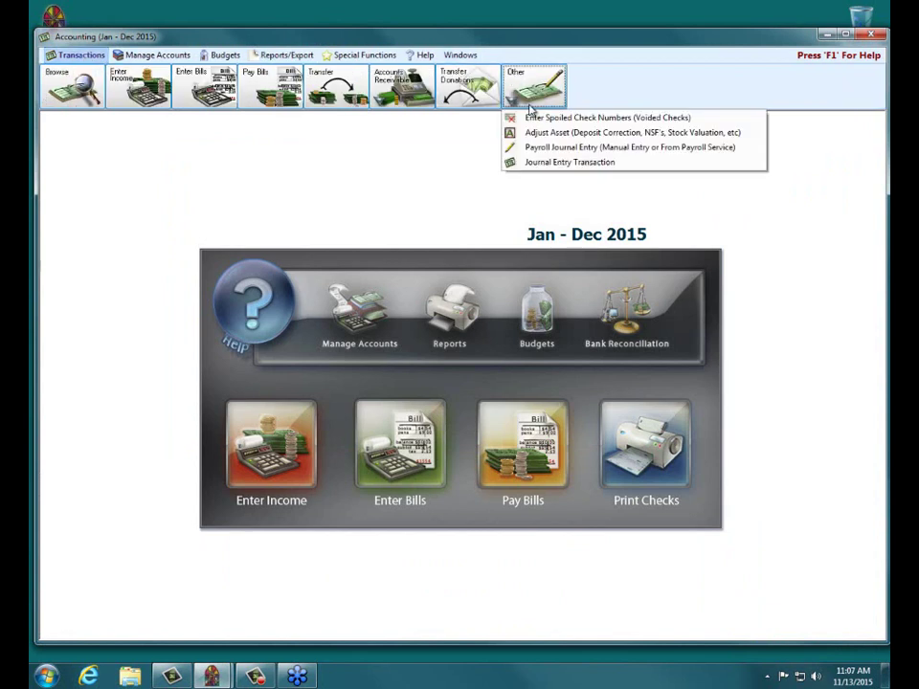
click(538, 133)
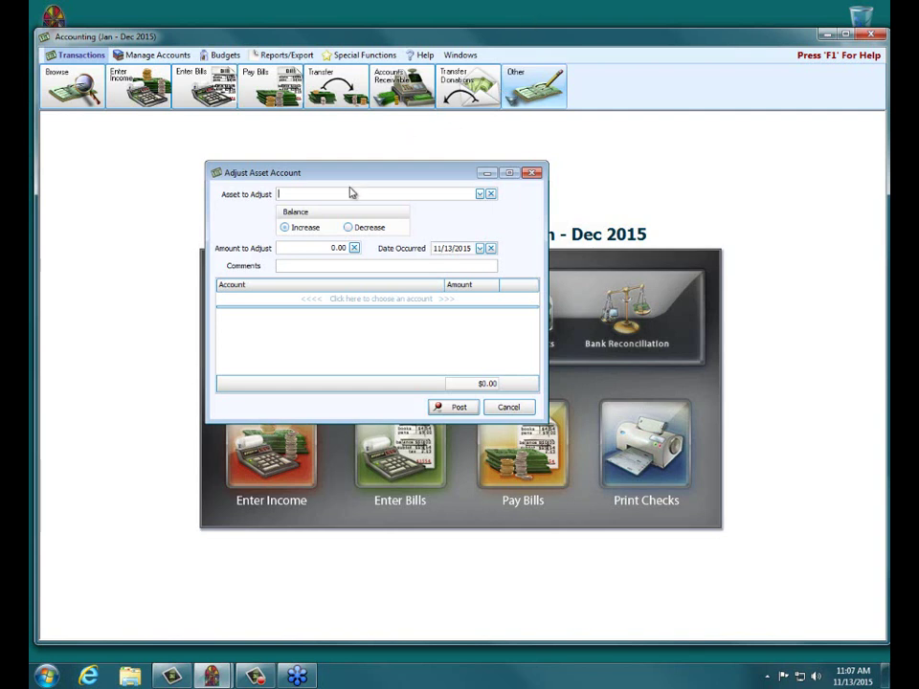
click(481, 194)
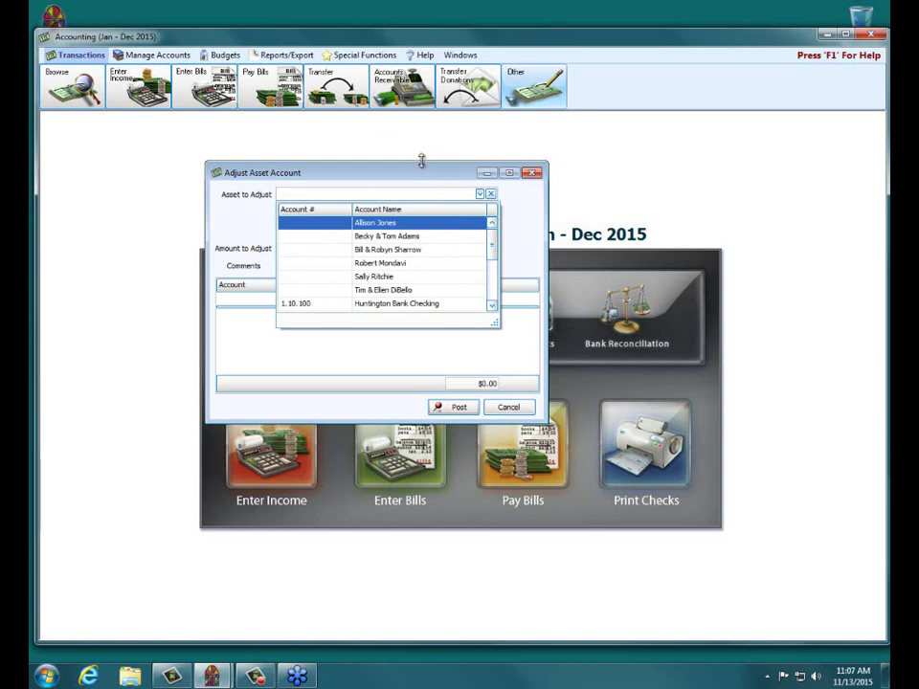
drag(495, 264, 502, 289)
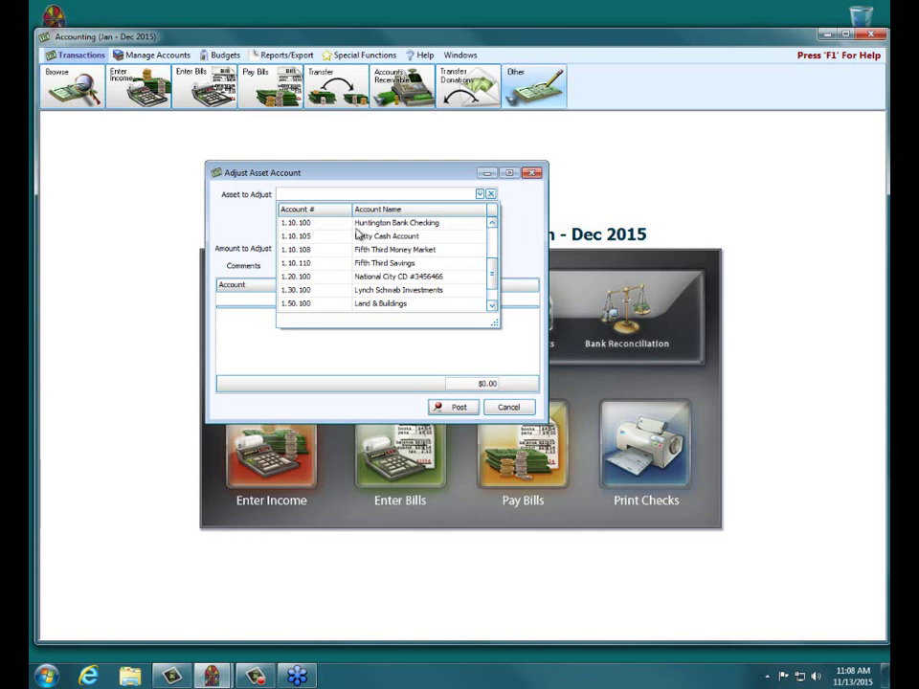
click(374, 290)
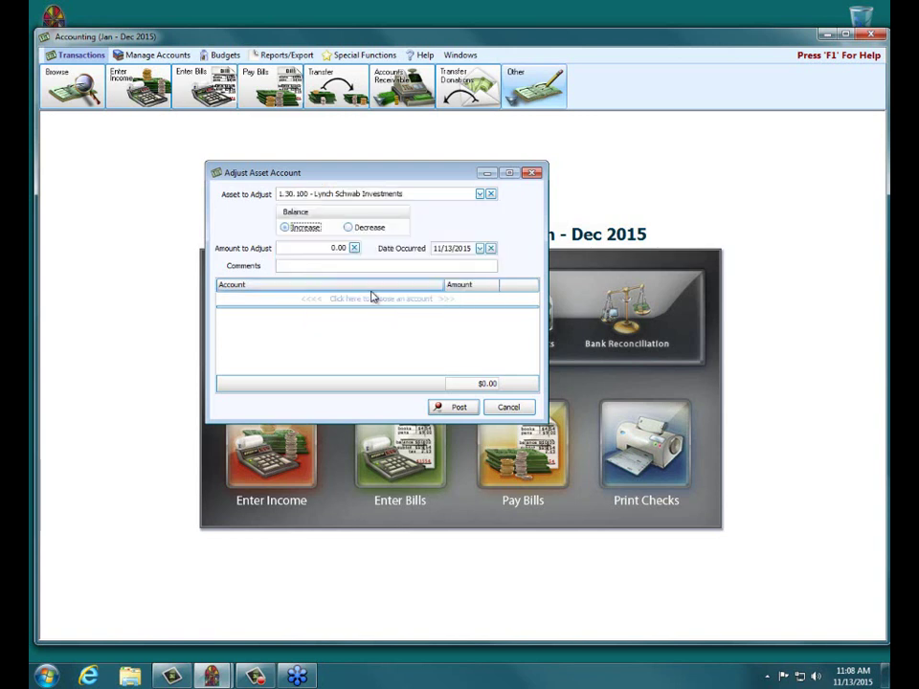
Step: Set the adjustment to decrease the balance by 369.45, with 10/30/2015 as the date occurred
click(350, 227)
click(323, 245)
text(369.45)
click(480, 248)
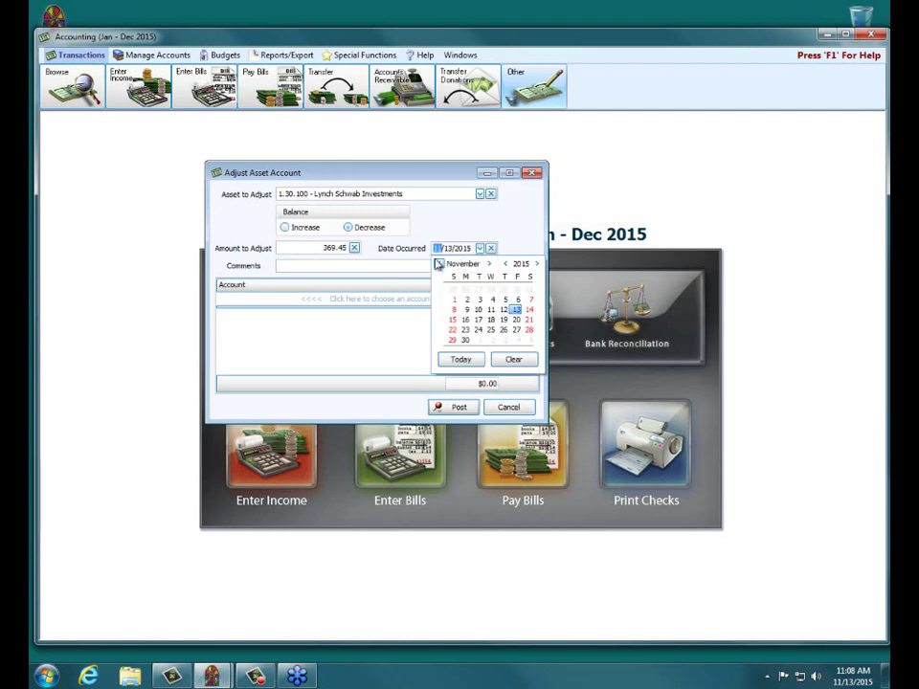
click(438, 264)
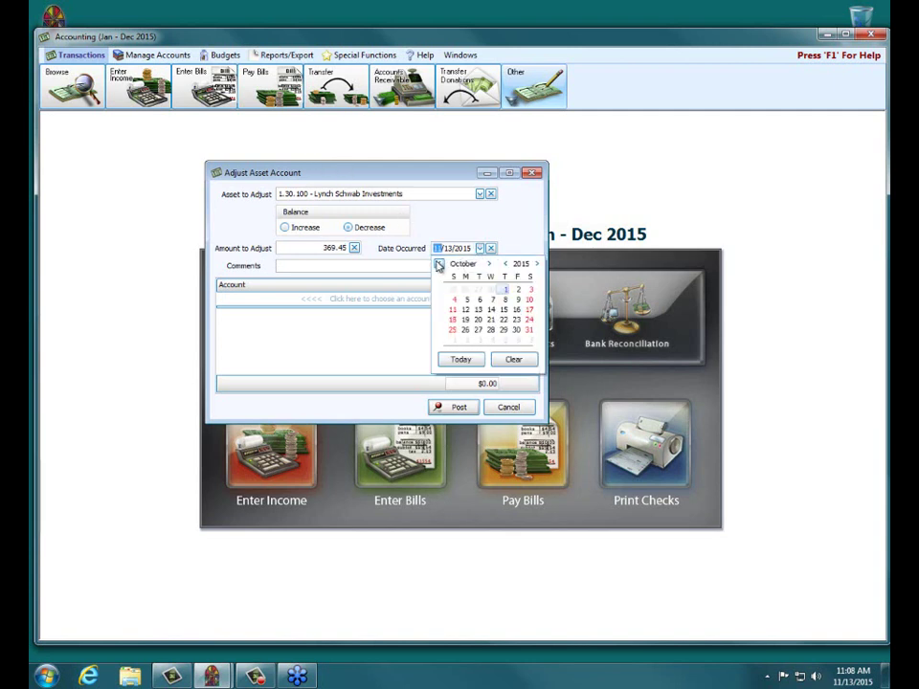
click(517, 332)
Step: Enter "Losses on investments" as the comment for the asset adjustment
click(376, 265)
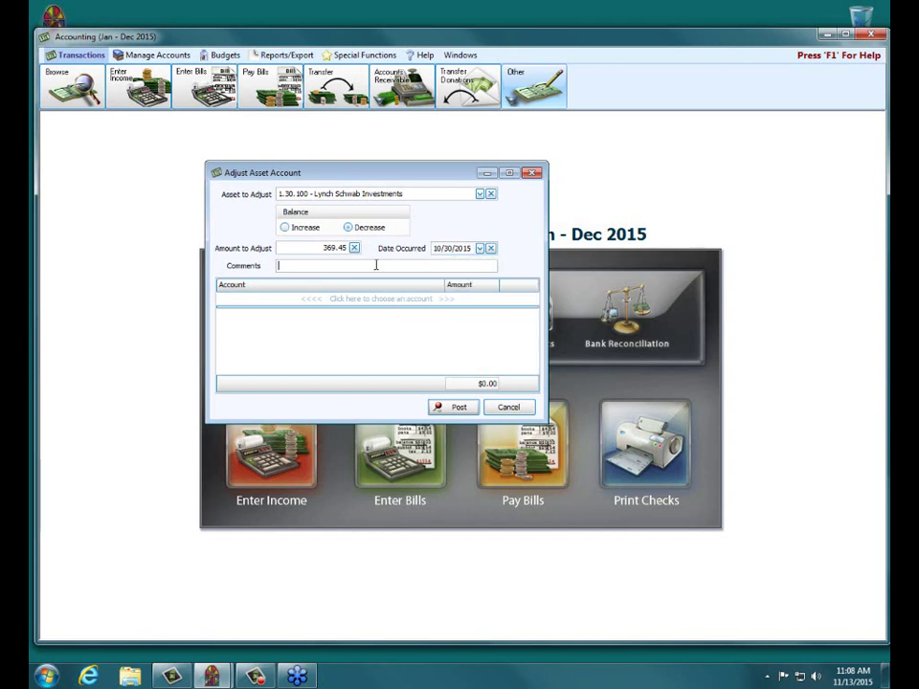
text(Losses on investmenta)
key(BackSpace)
text(s)
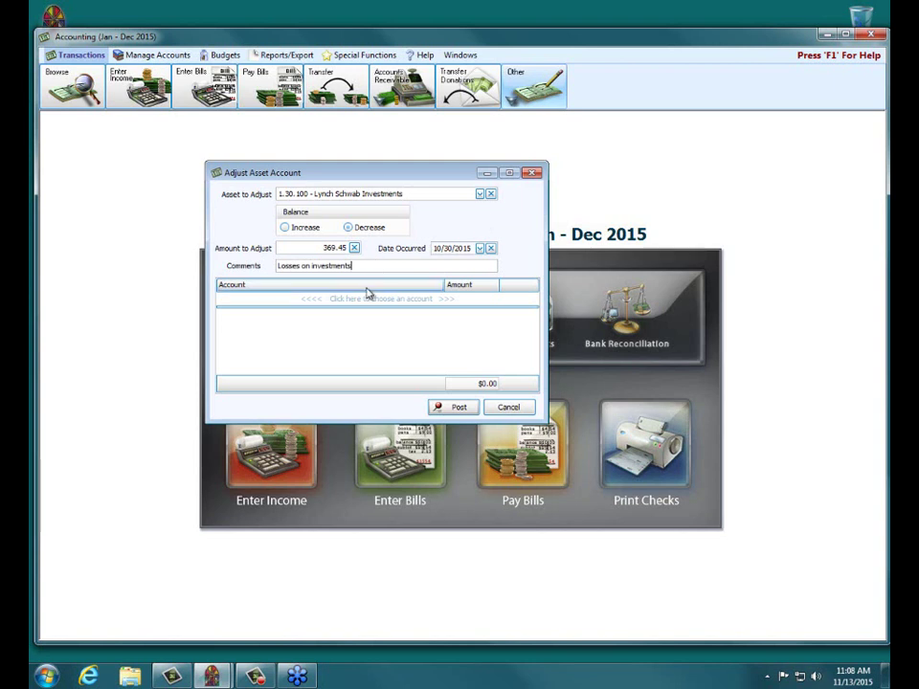
Step: Allocate 369.45 to the Losses on Investments account and post the adjustment without printing it
click(359, 301)
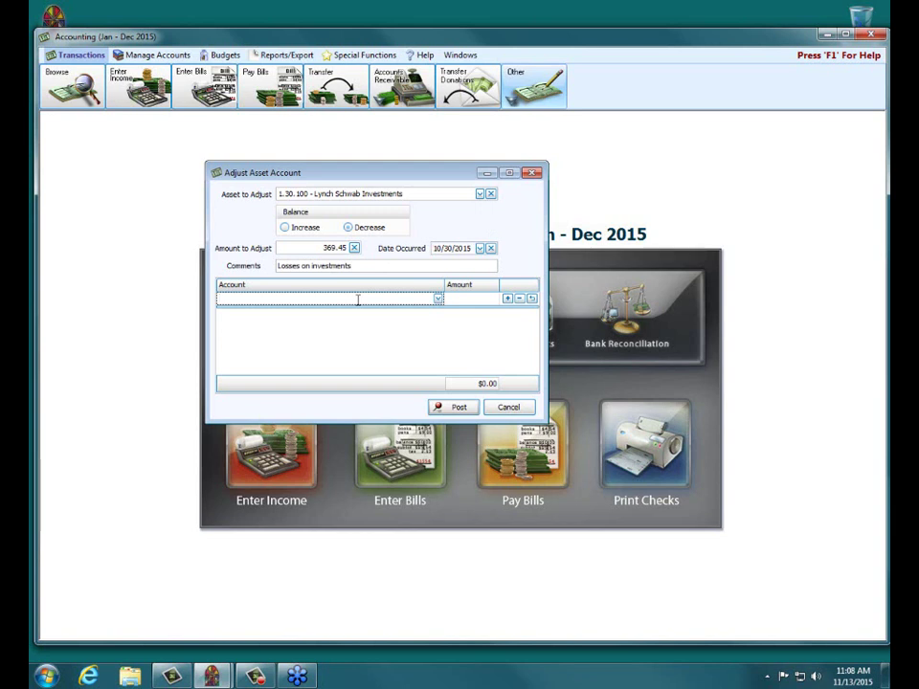
text(loss)
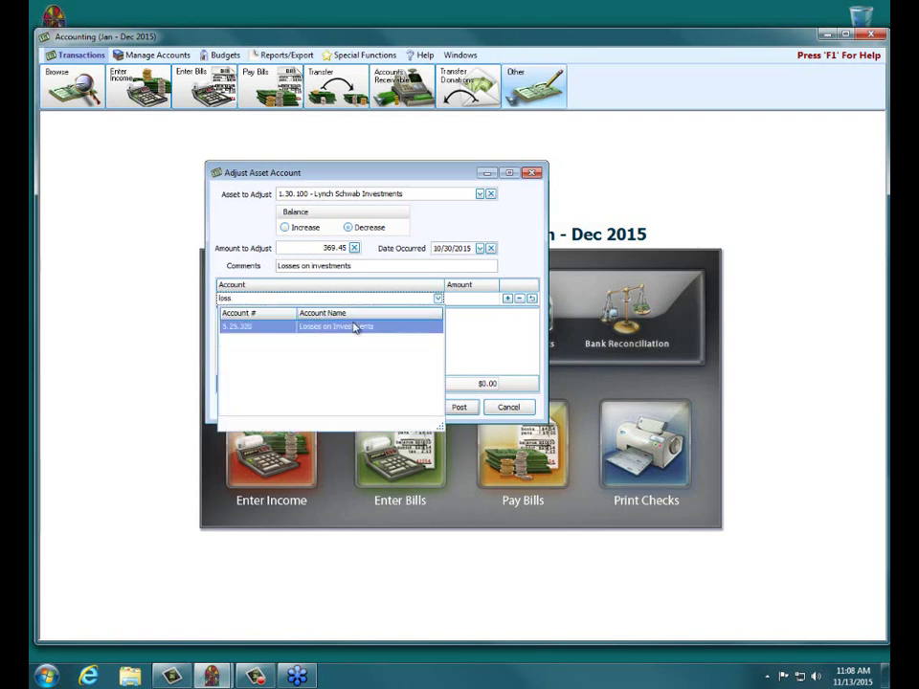
click(353, 325)
click(493, 300)
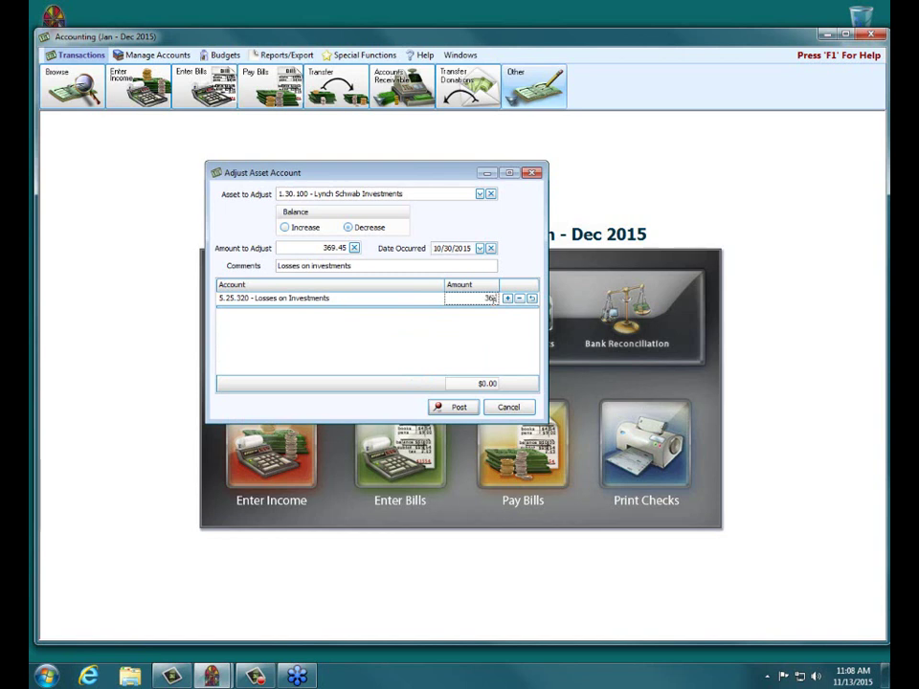
text(369.45)
click(453, 410)
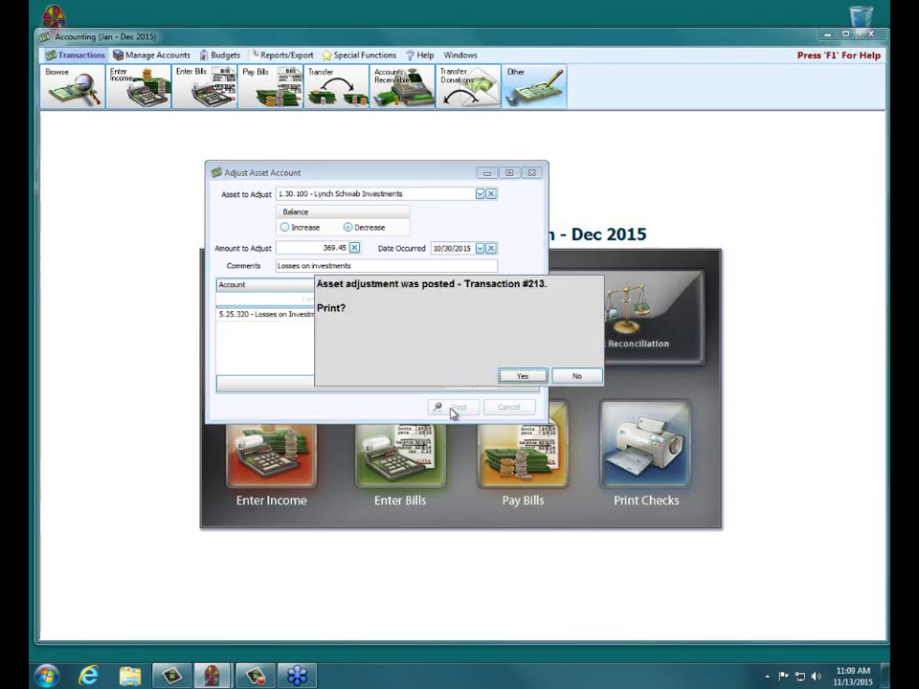
click(577, 377)
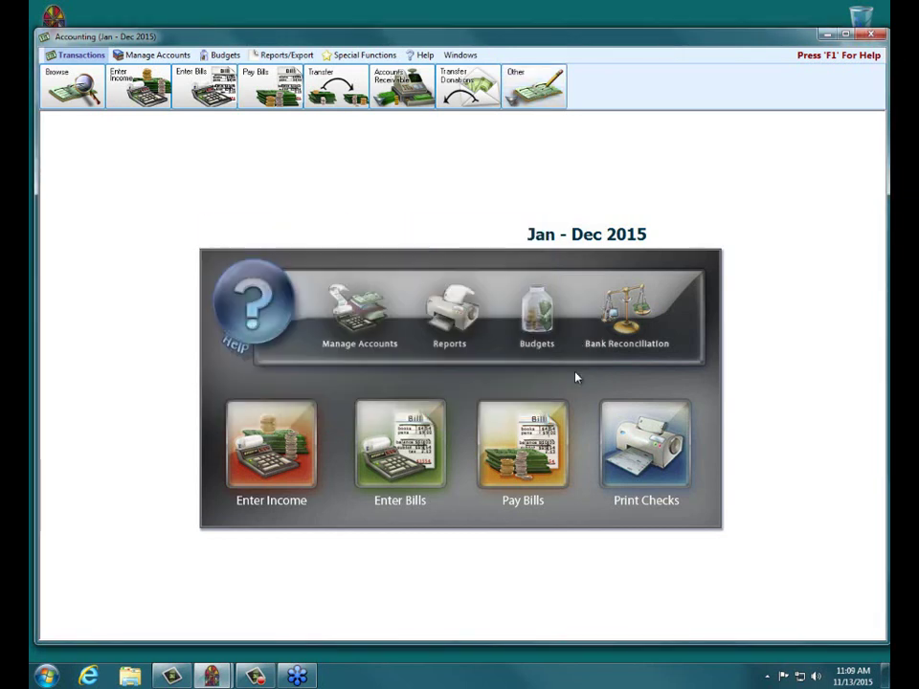
Step: Preview the November 2015 balance sheet to check the Lynch Schwab Investments balance after the decrease, and close the report and its options
click(275, 56)
click(65, 84)
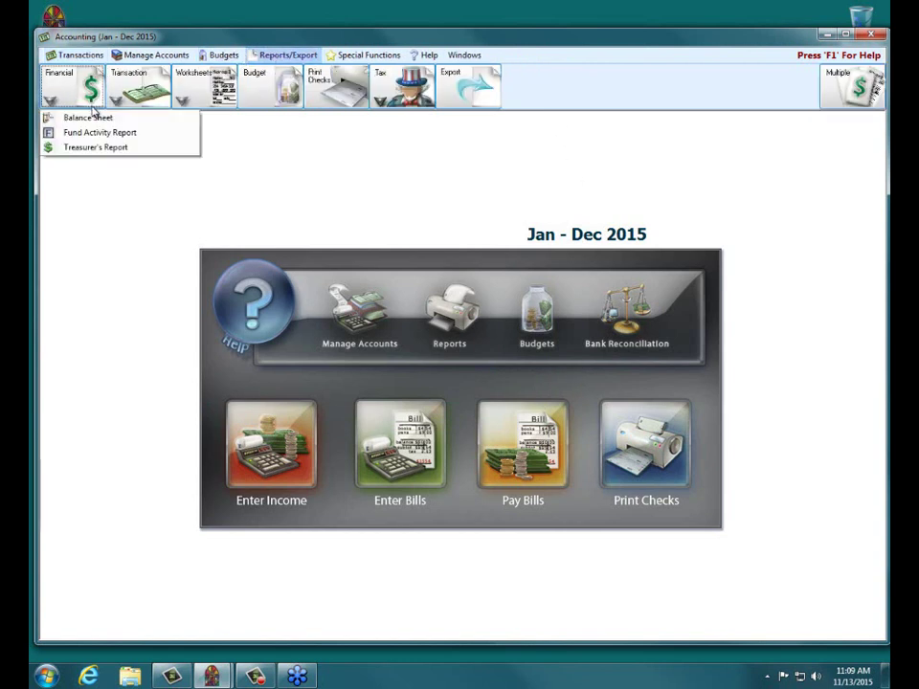
click(92, 117)
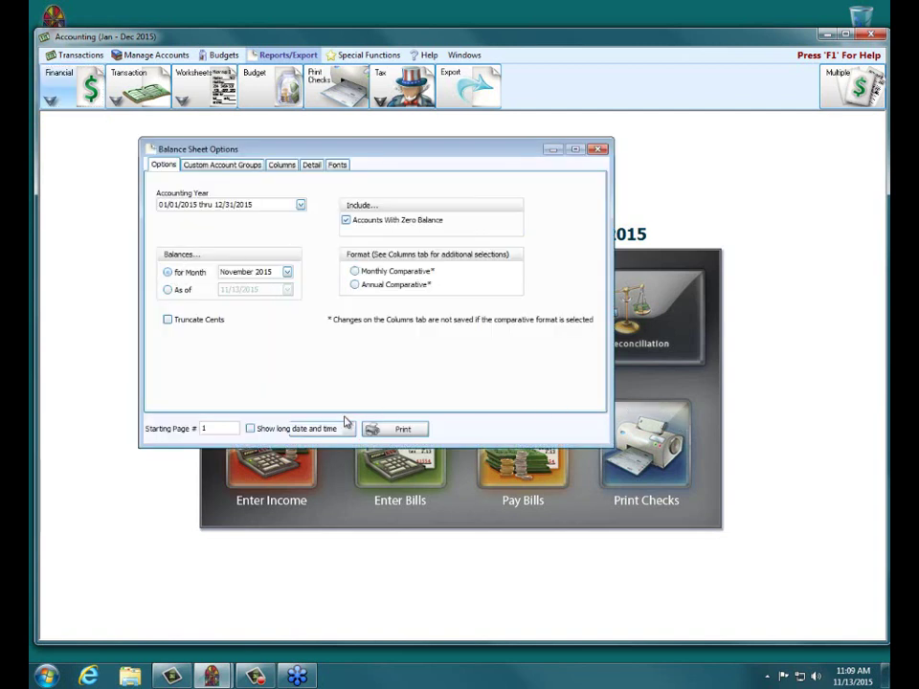
click(392, 428)
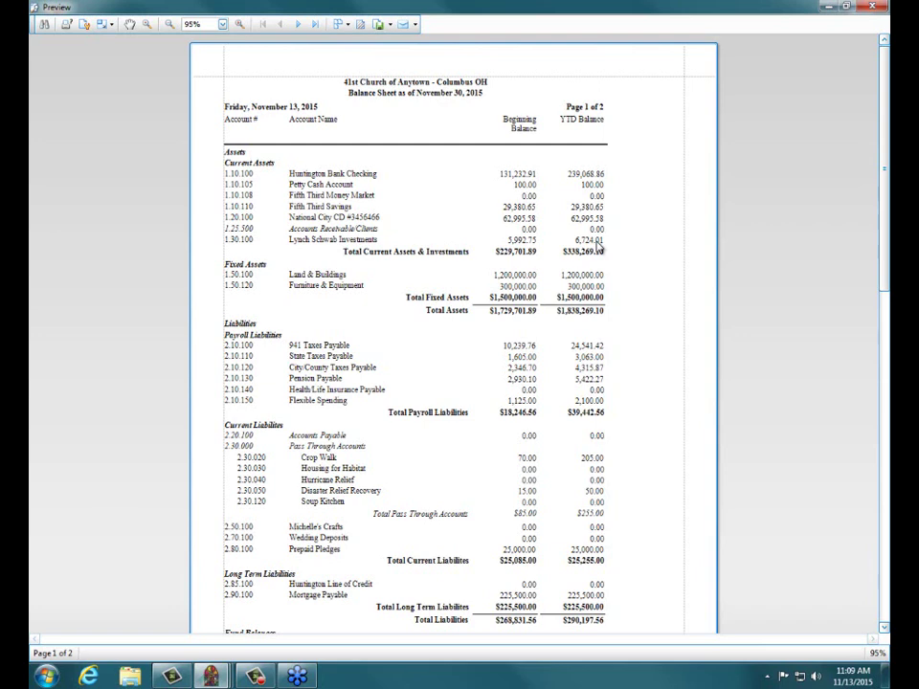
click(882, 8)
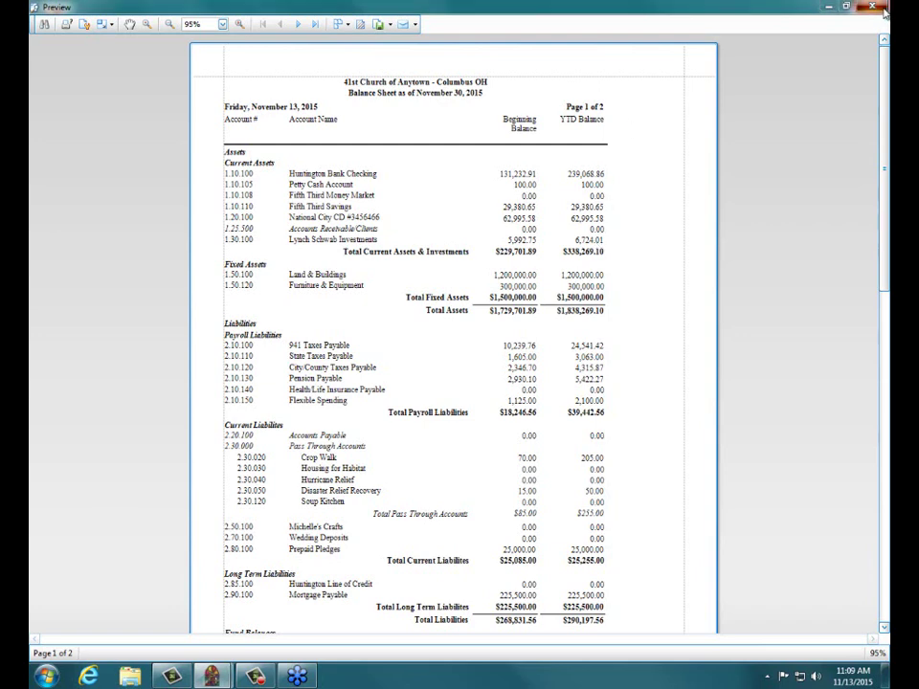
click(601, 149)
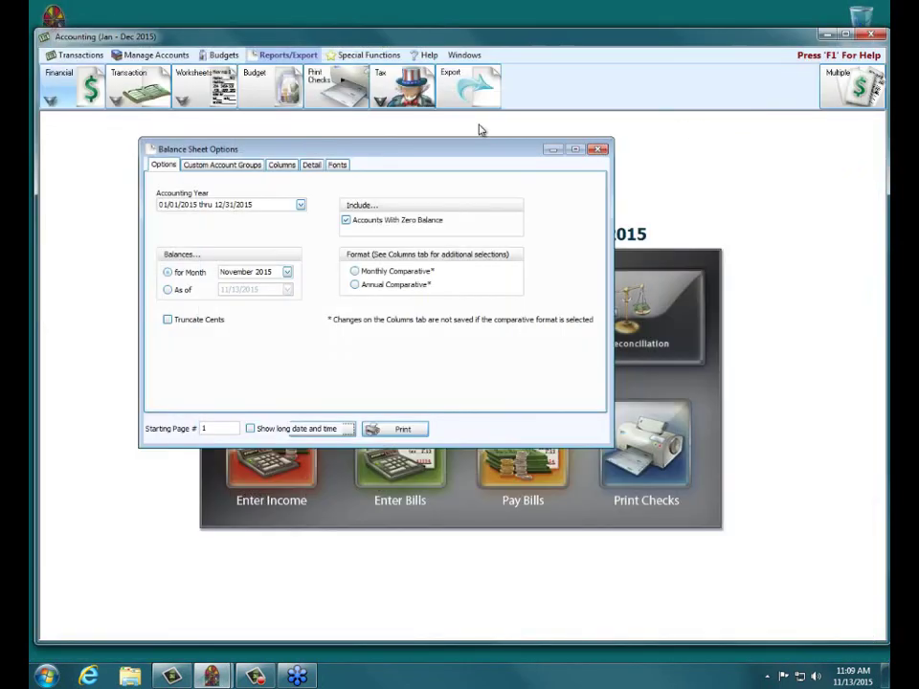
click(77, 54)
click(75, 76)
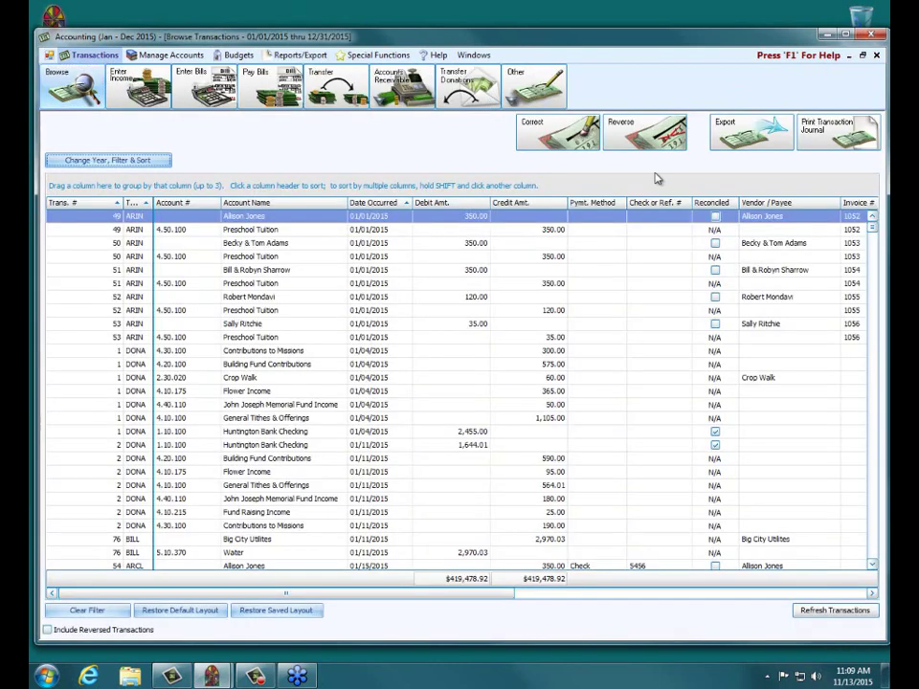
click(878, 56)
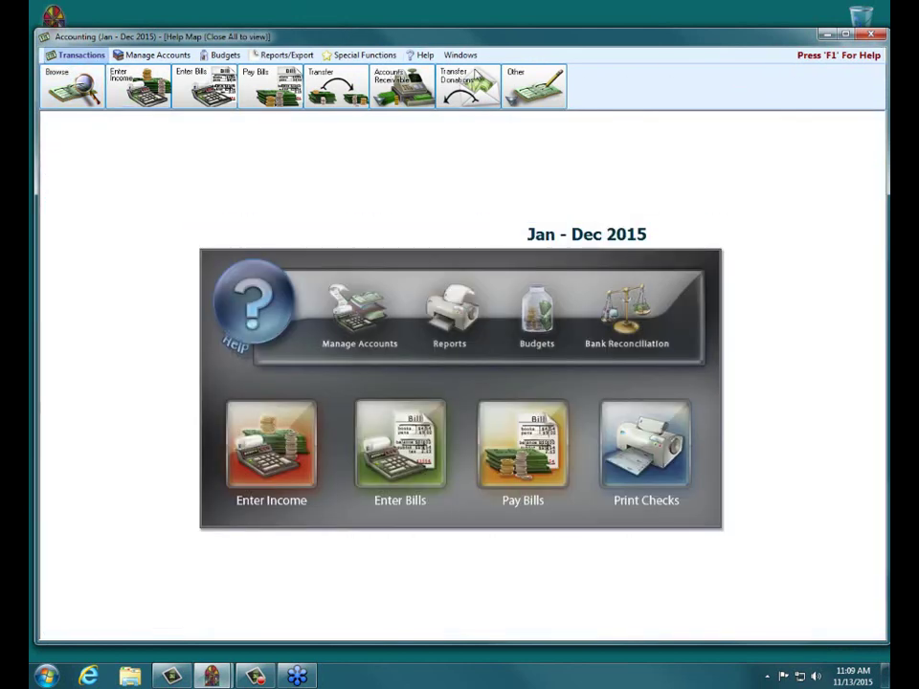
Step: Start a journal entry with 11/23/2015 as the date occurred
click(533, 86)
click(563, 163)
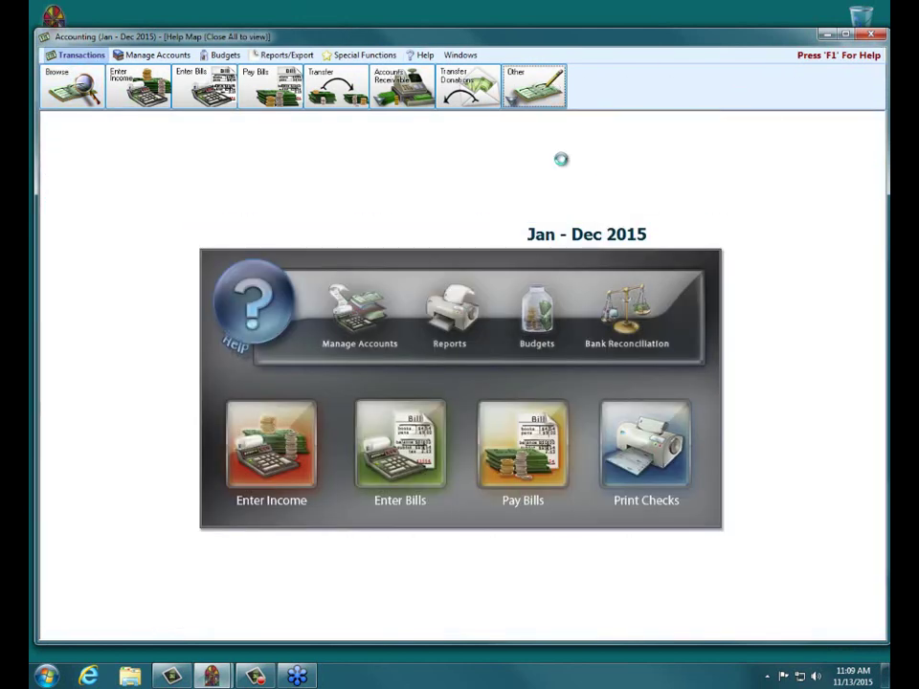
click(179, 178)
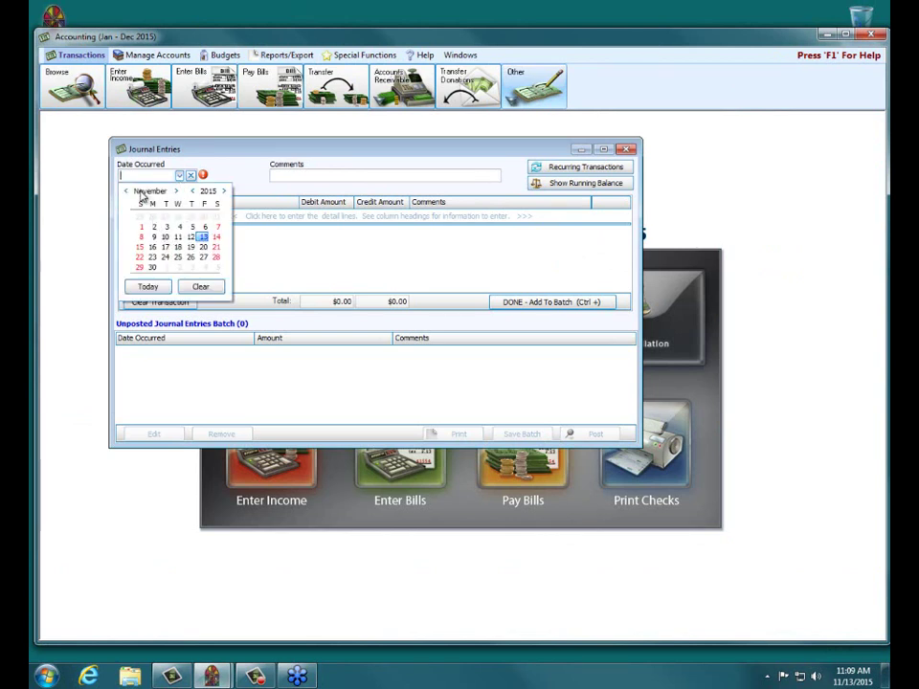
click(152, 256)
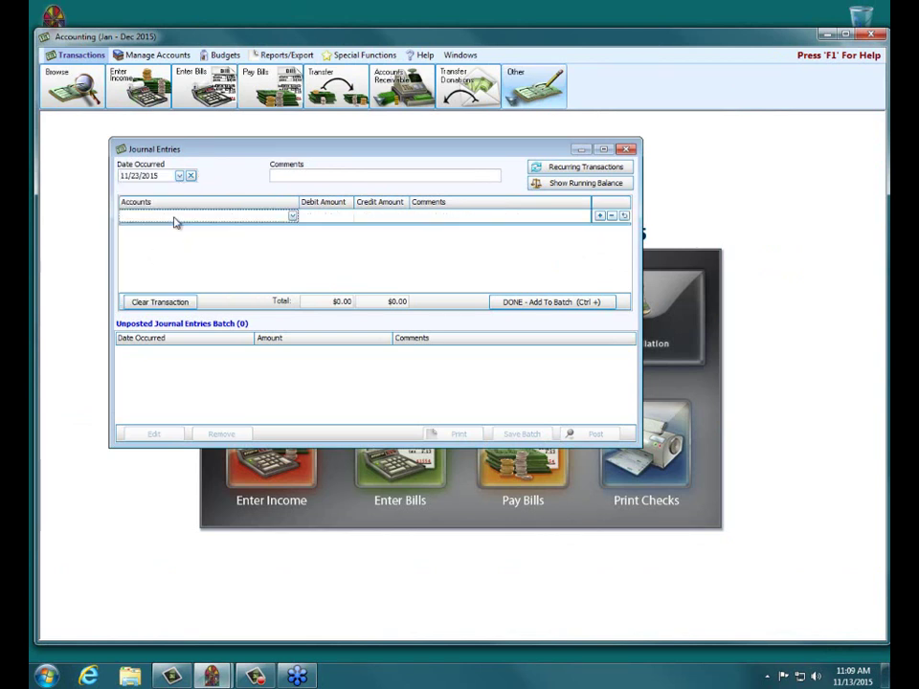
Step: Add a detail line to the journal entry that debits the National City CD account 5.33
click(292, 215)
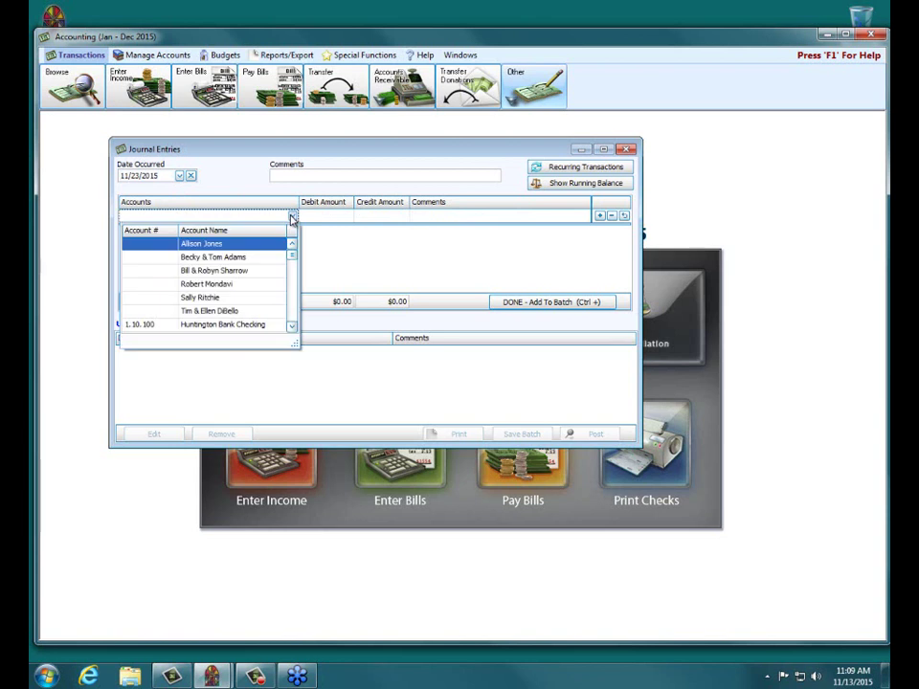
click(292, 316)
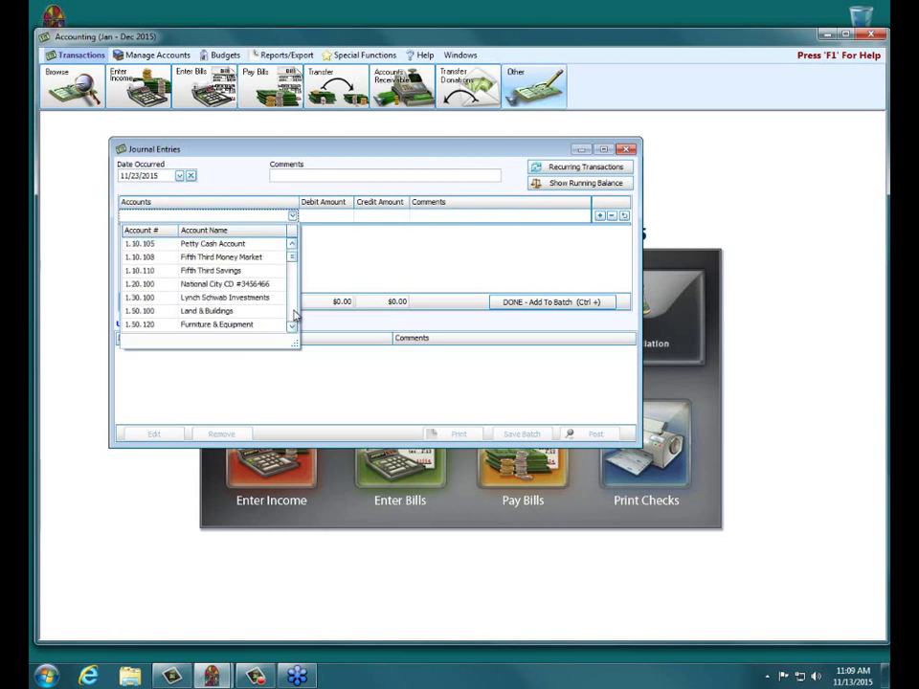
click(237, 284)
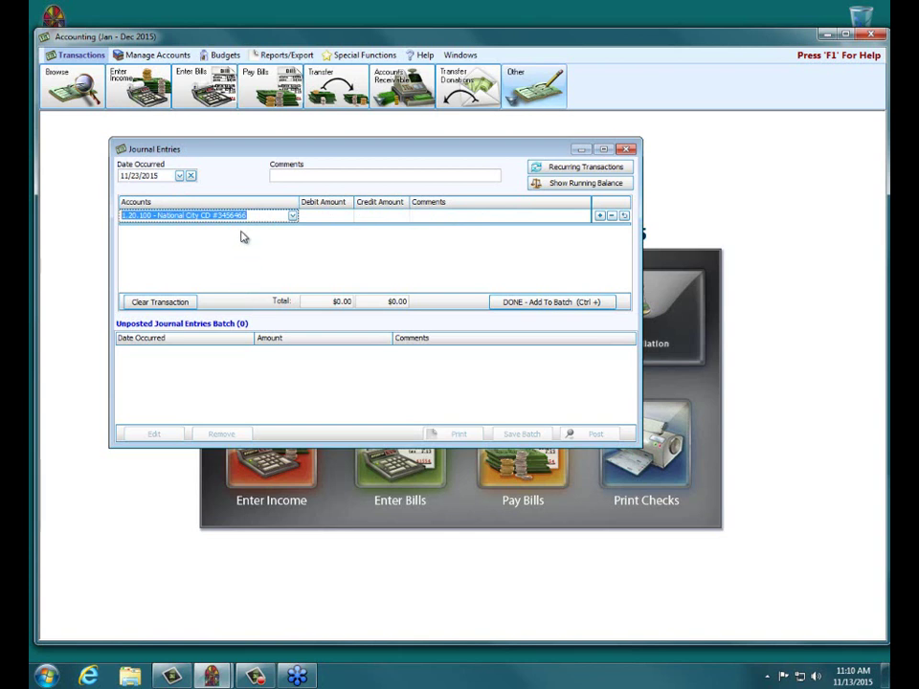
click(332, 216)
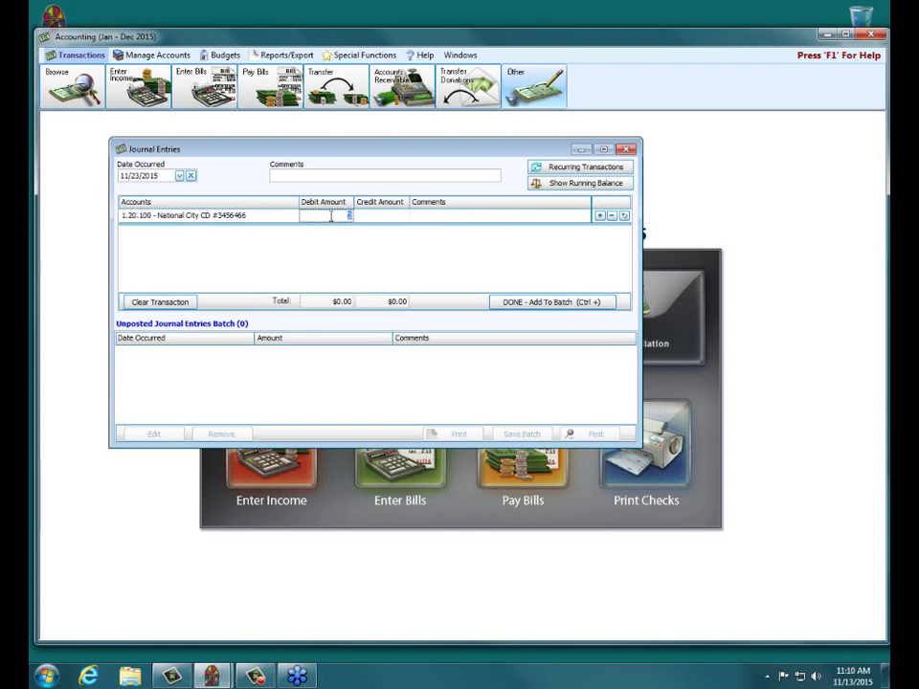
text(5.35)
key(Return)
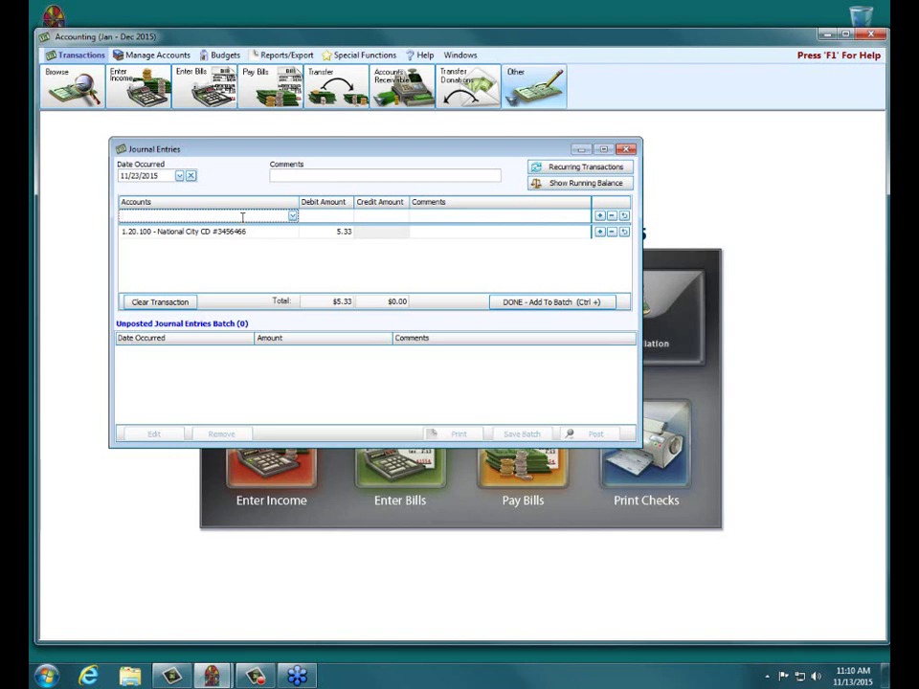
Step: Credit 5.33 to the Lynch Schwab Investment Income account and add the completed journal entry to the batch
text(inves)
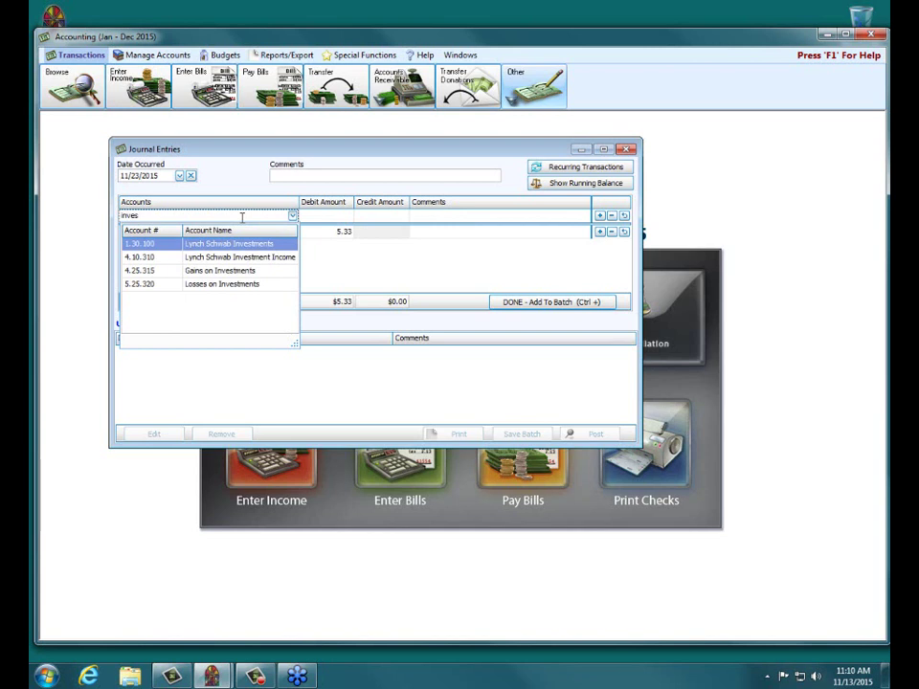
click(224, 258)
click(386, 217)
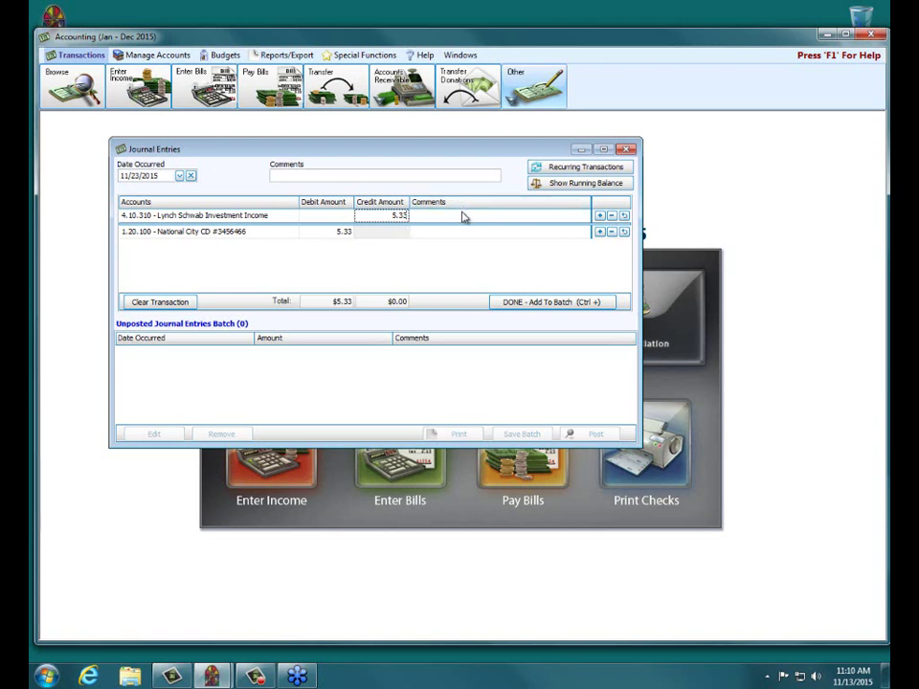
click(520, 304)
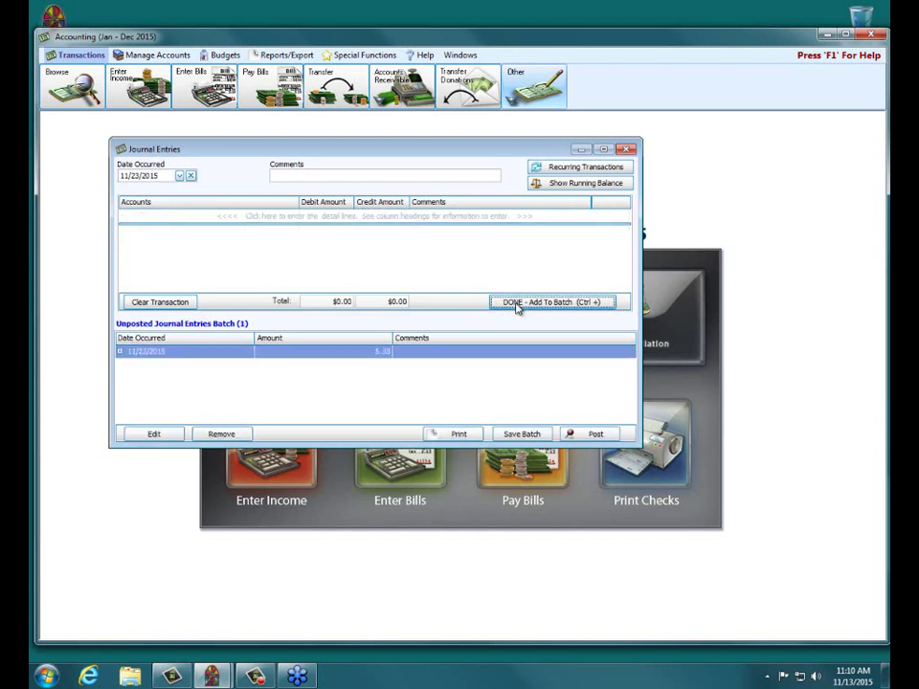
Step: Post the journal entry batch without printing it and close the journal entries window
click(580, 434)
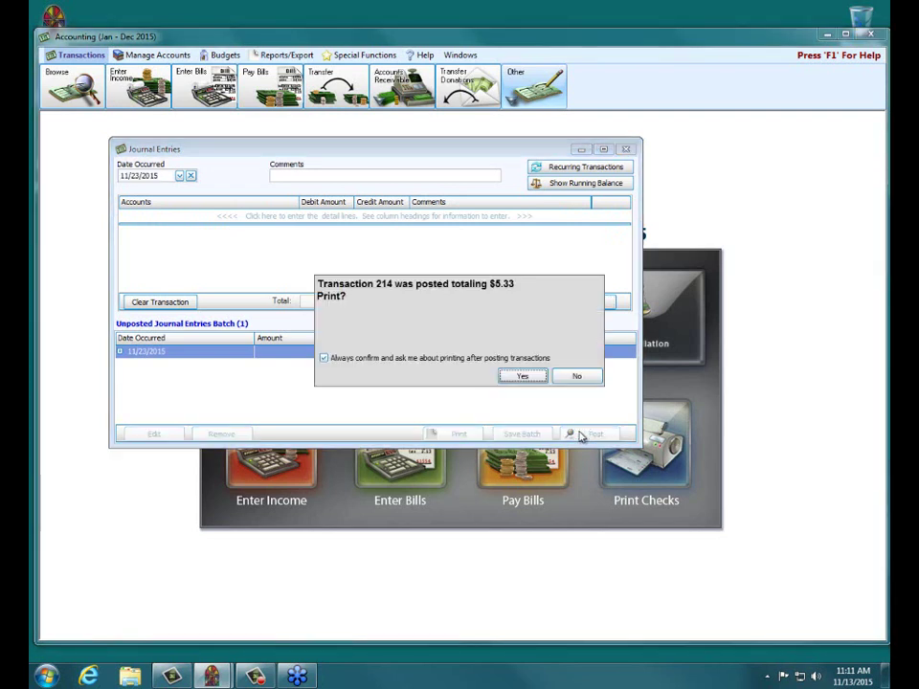
click(586, 380)
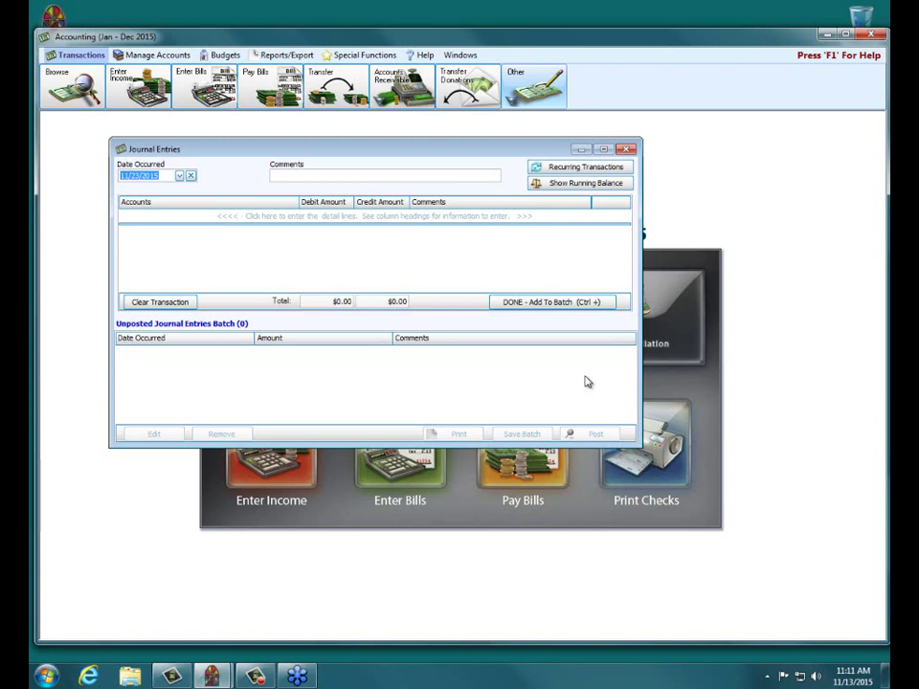
click(629, 150)
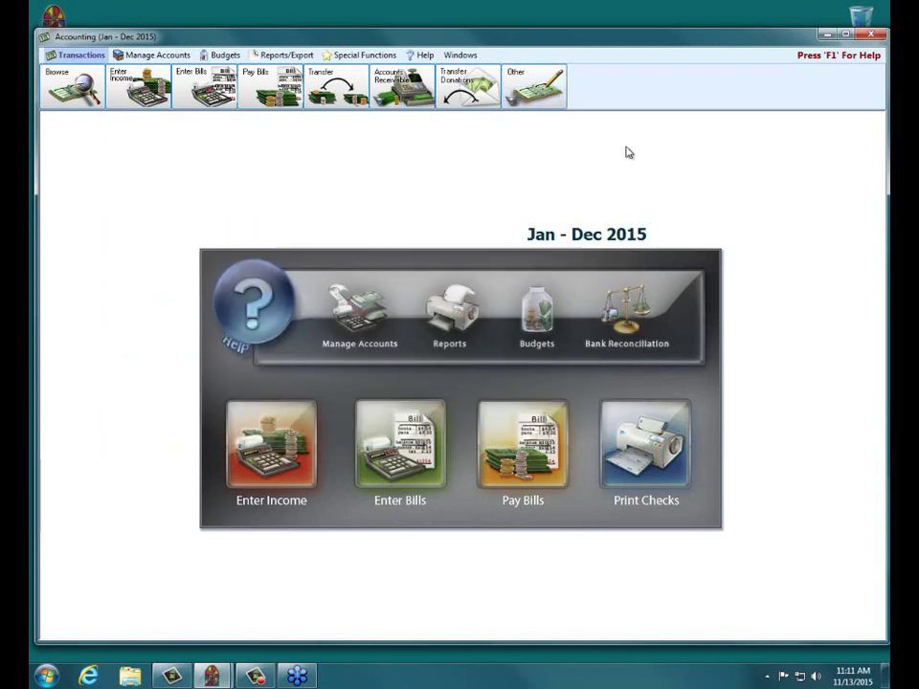
Step: Start another asset account adjustment and select Lynch Schwab Investments as the asset to adjust
click(550, 97)
click(354, 172)
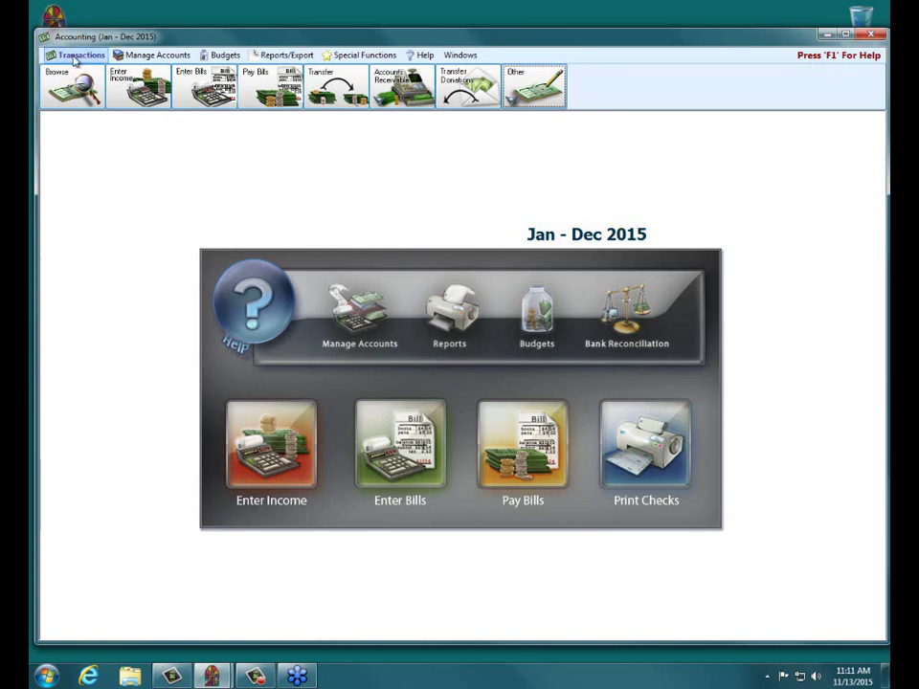
click(534, 86)
click(553, 119)
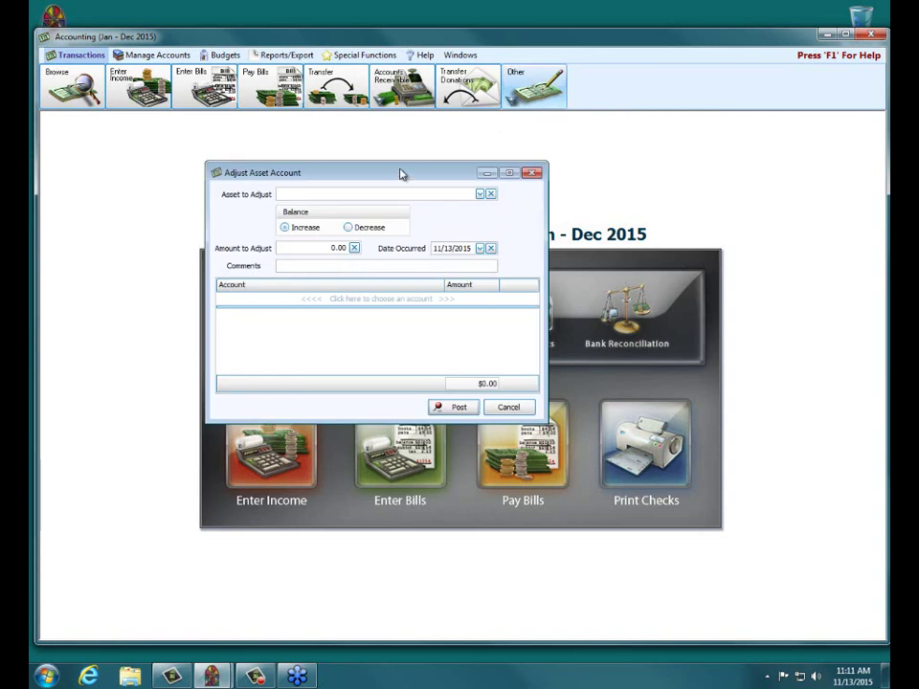
click(479, 193)
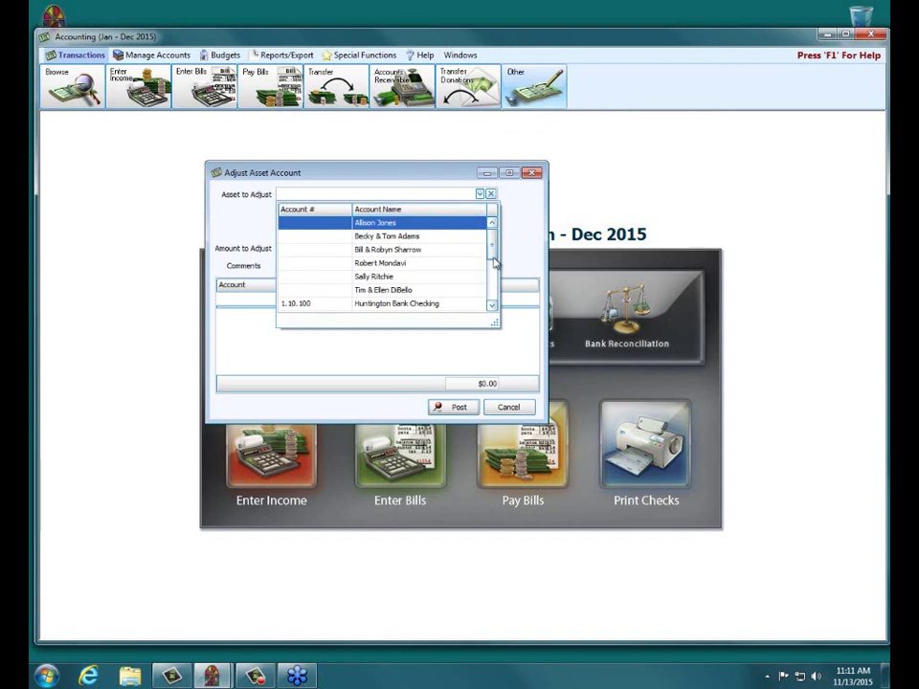
drag(495, 262, 494, 281)
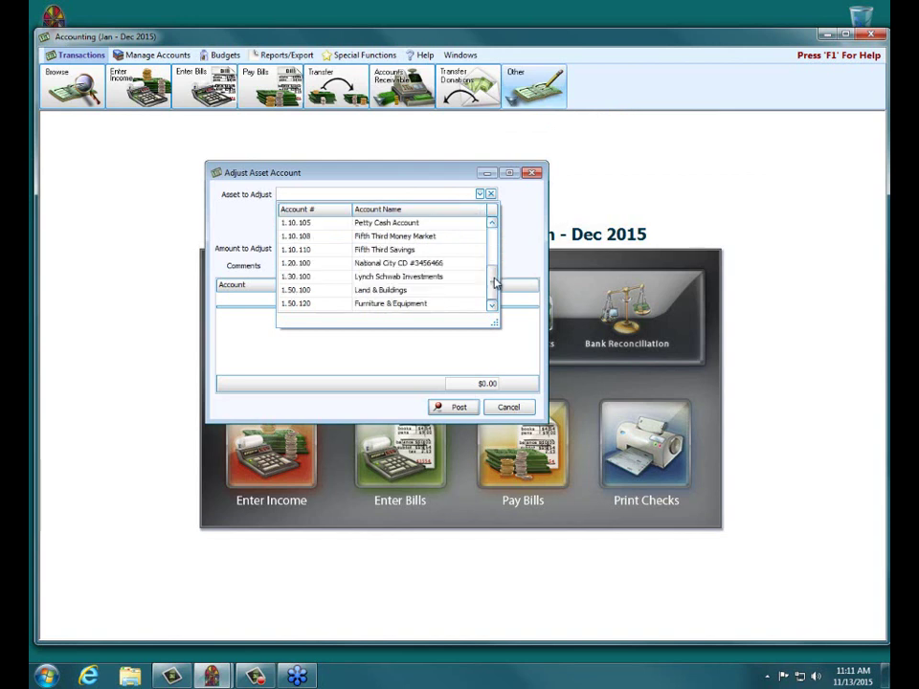
click(408, 276)
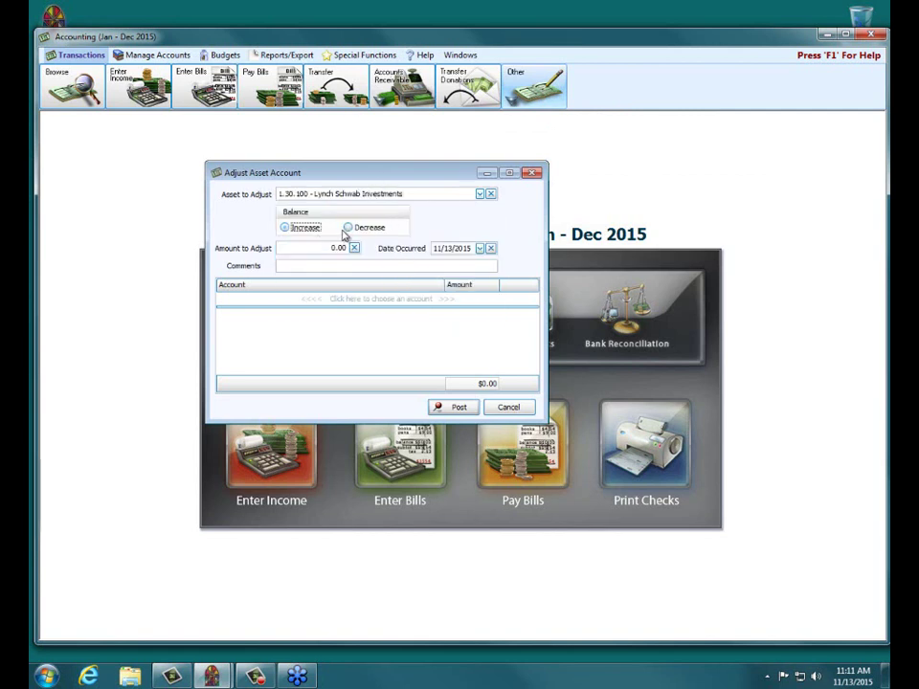
Step: Set the Lynch Schwab Investments increase to 125.78 and choose account 3.25.100 Education Building Fund Balance for the offsetting line
click(313, 246)
text(125.78)
click(311, 305)
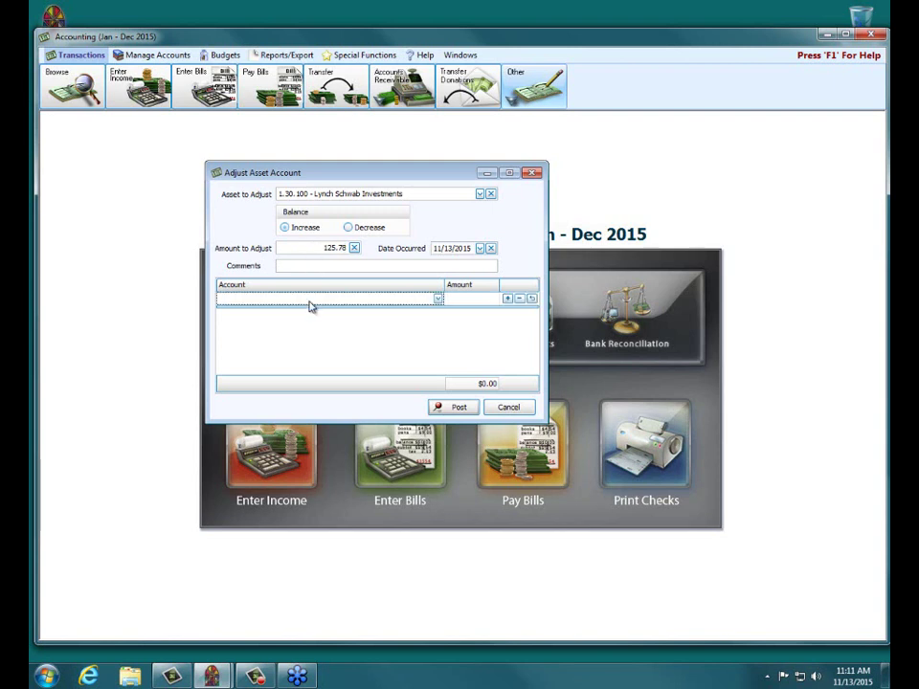
click(438, 298)
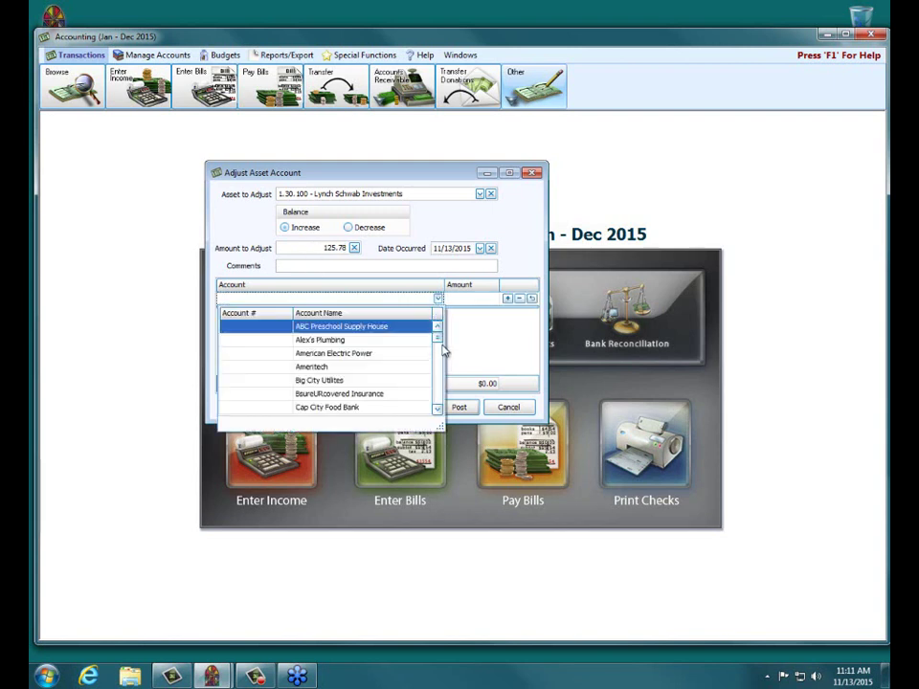
scroll(439, 357, down, 10)
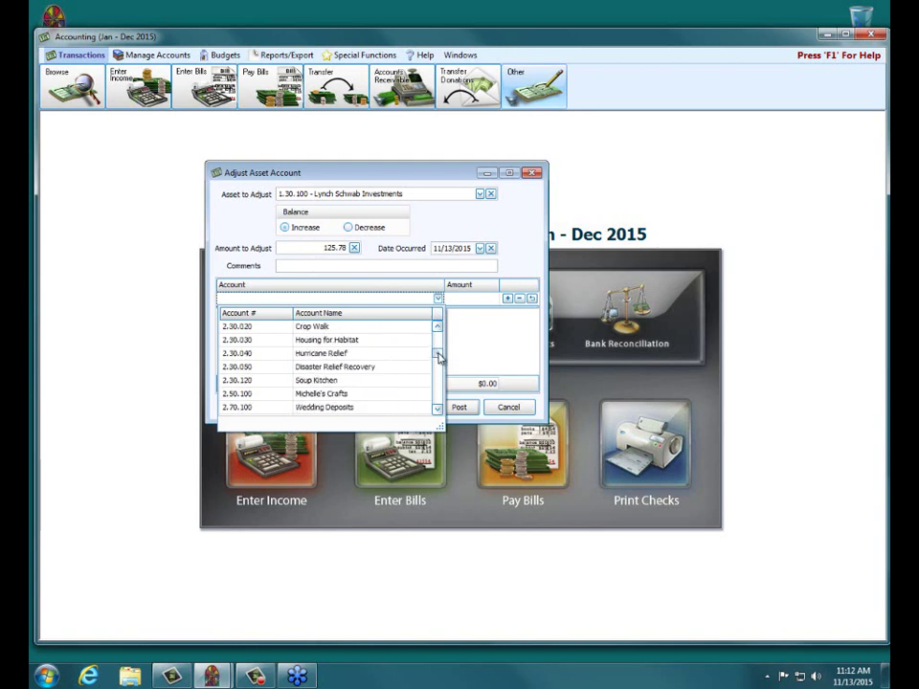
scroll(440, 357, down, 5)
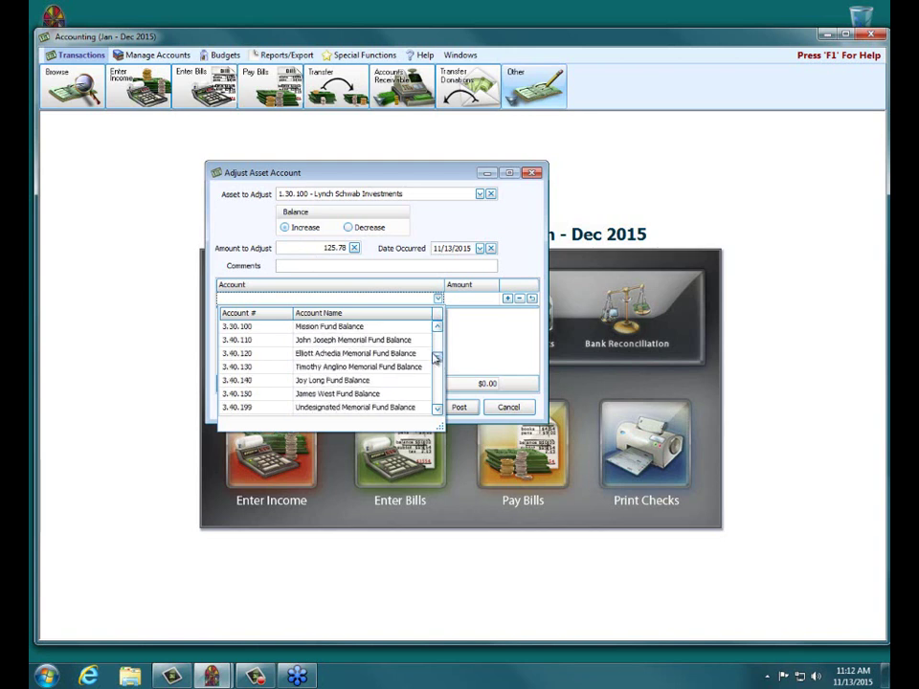
scroll(437, 335, up, 1)
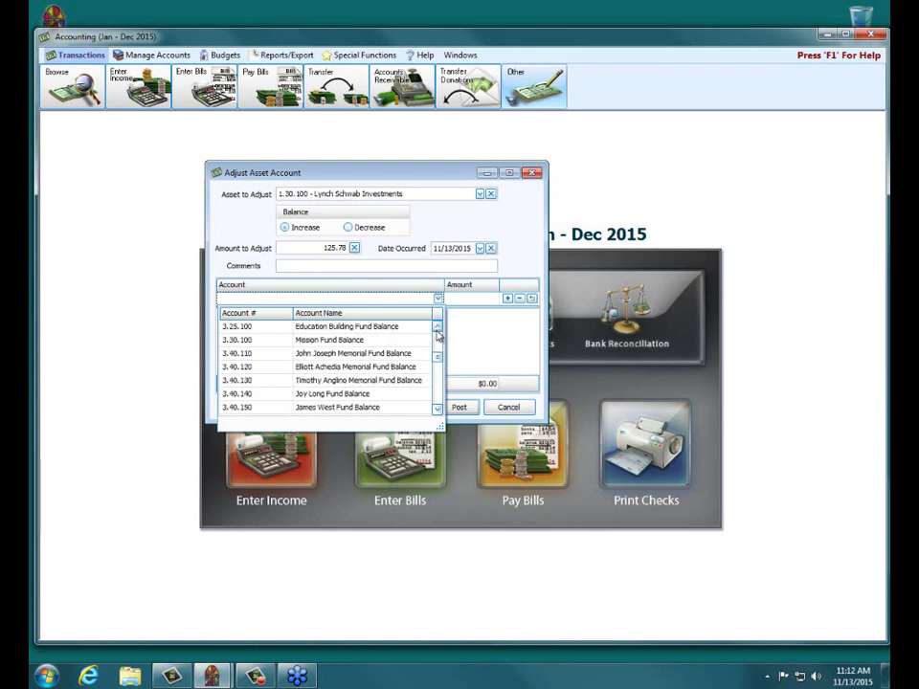
click(324, 327)
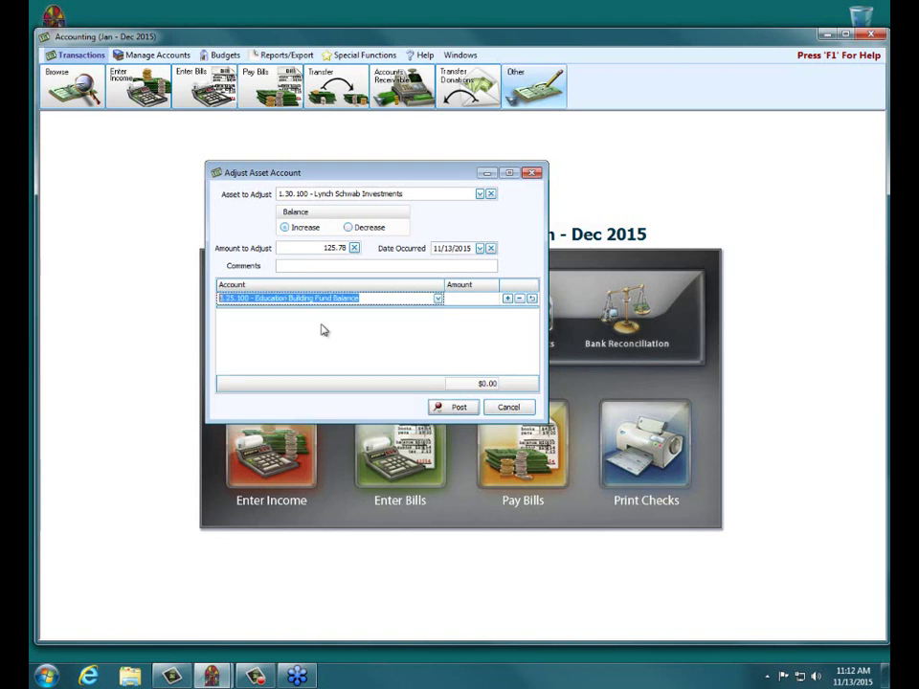
Step: Allocate 125.78 to the Education Building Fund Balance line and post the asset adjustment without printing it
click(476, 297)
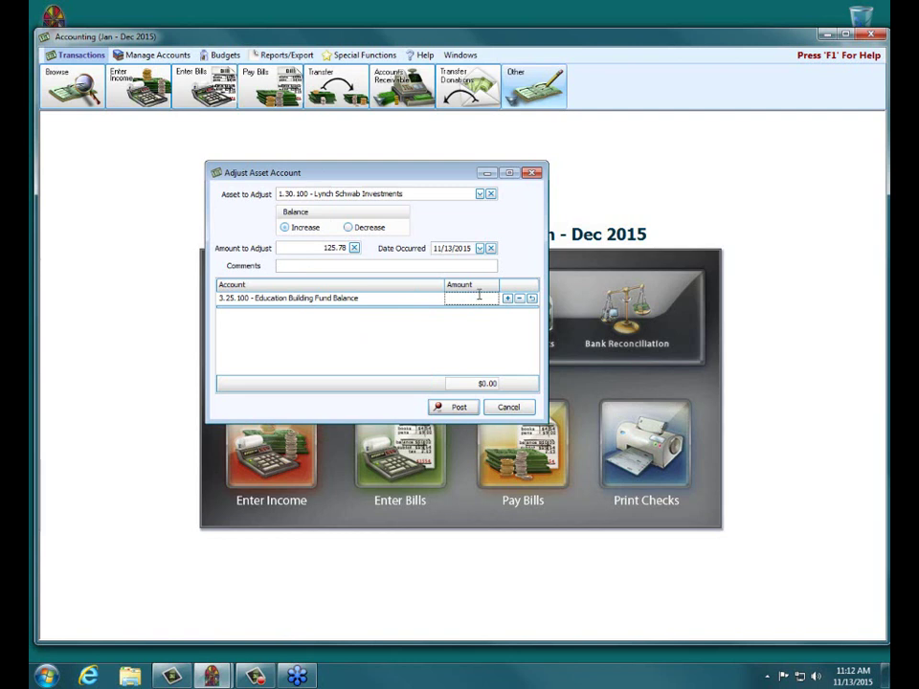
text(125.78)
click(457, 406)
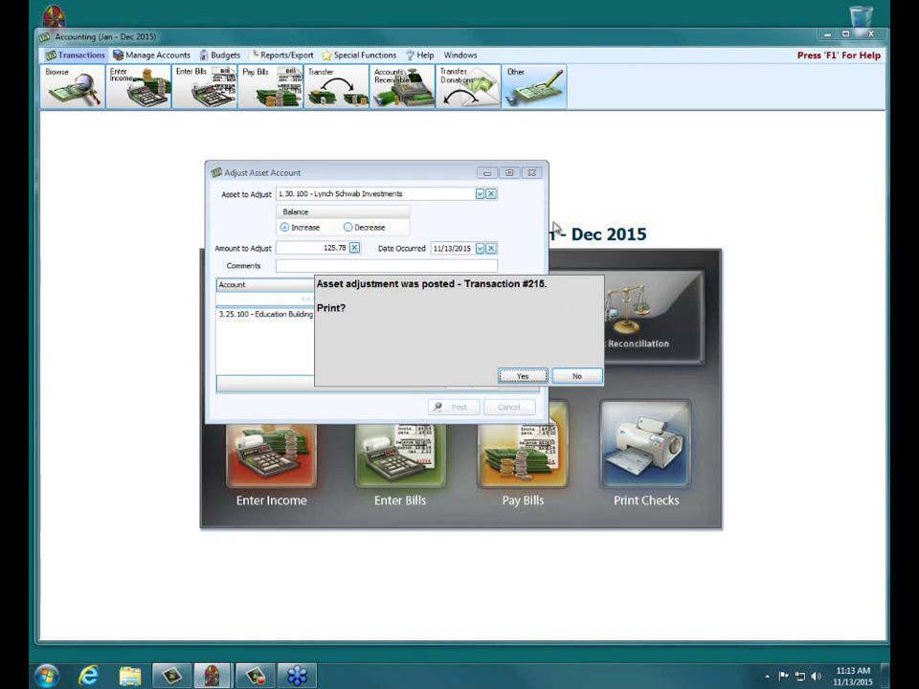
click(576, 375)
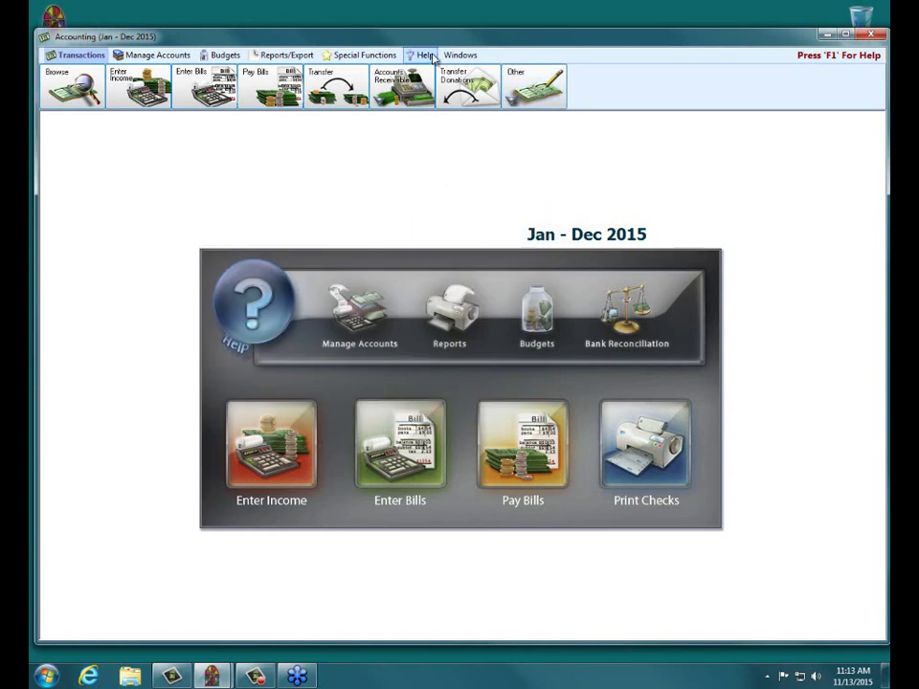
Step: Preview the Treasurer's Report for November 2015, check the investment income lines, and close the preview
click(287, 55)
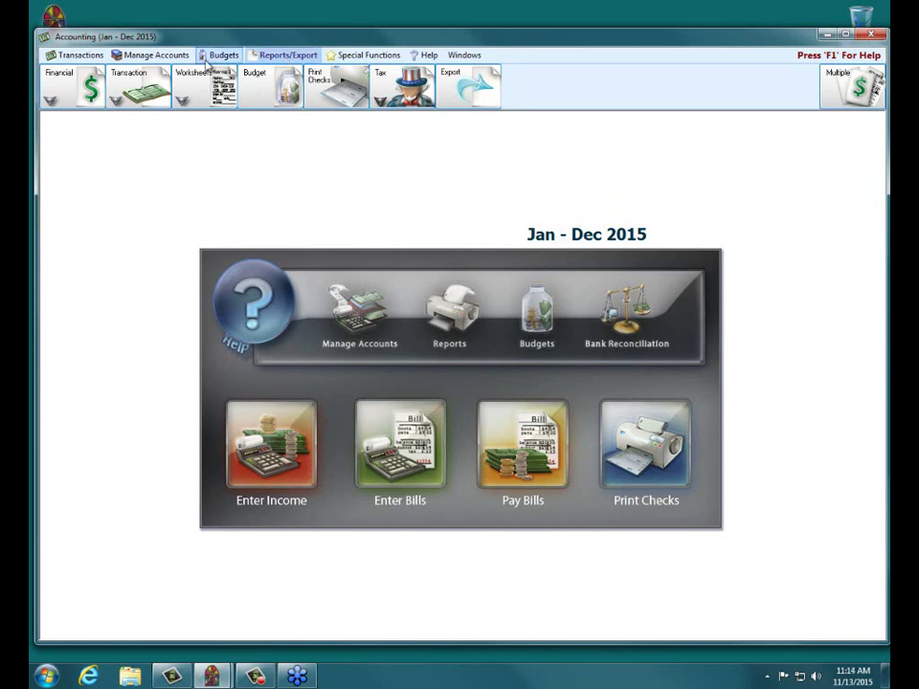
click(52, 97)
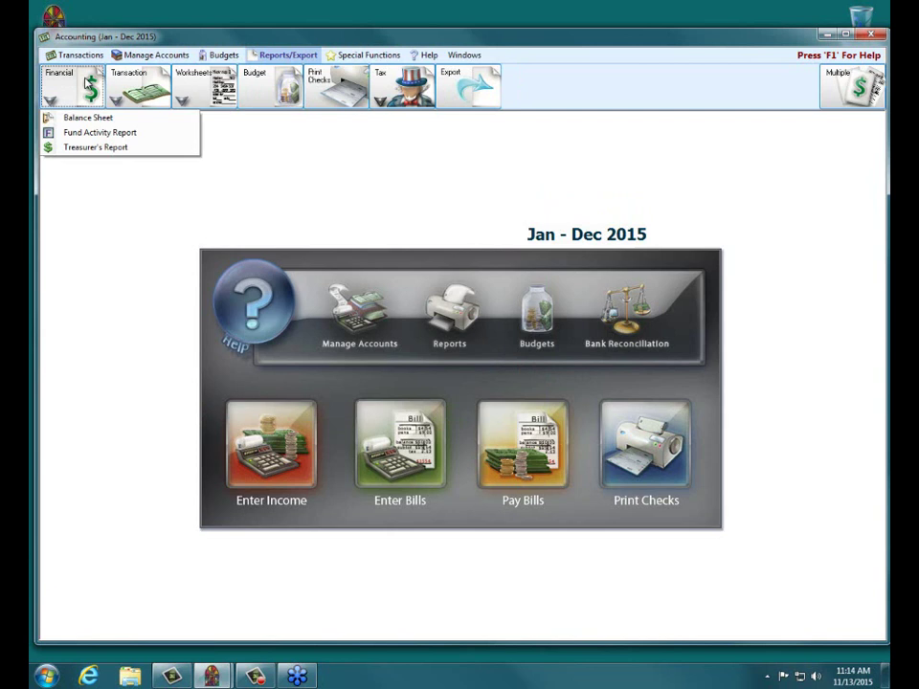
click(94, 150)
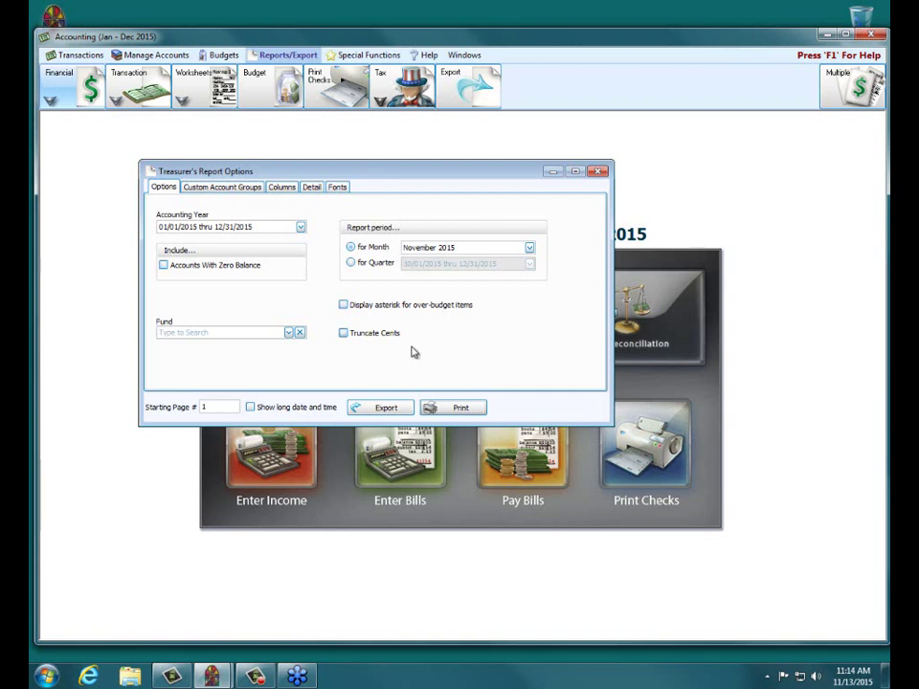
click(447, 407)
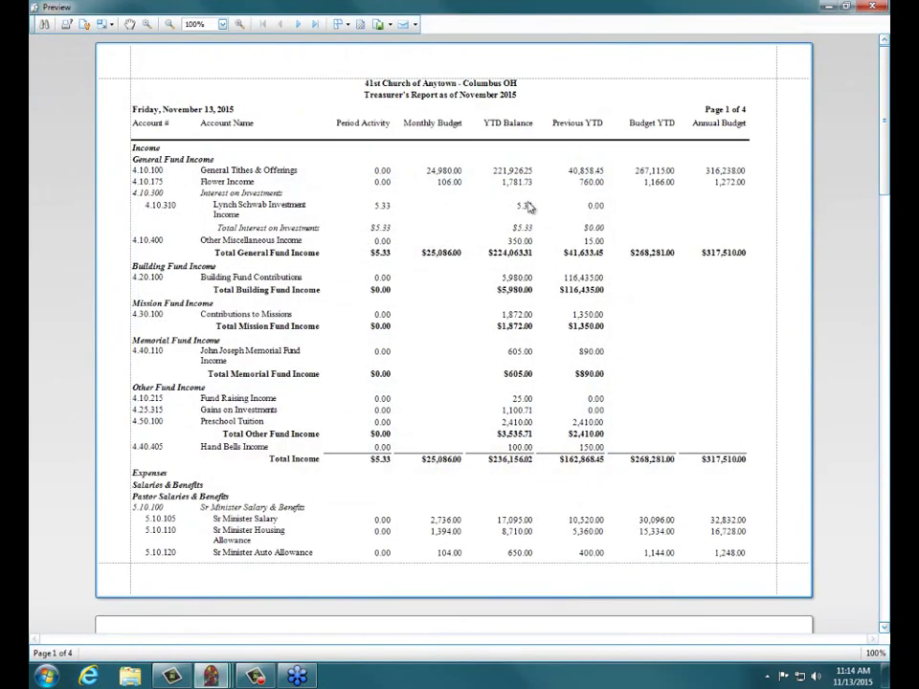
click(873, 7)
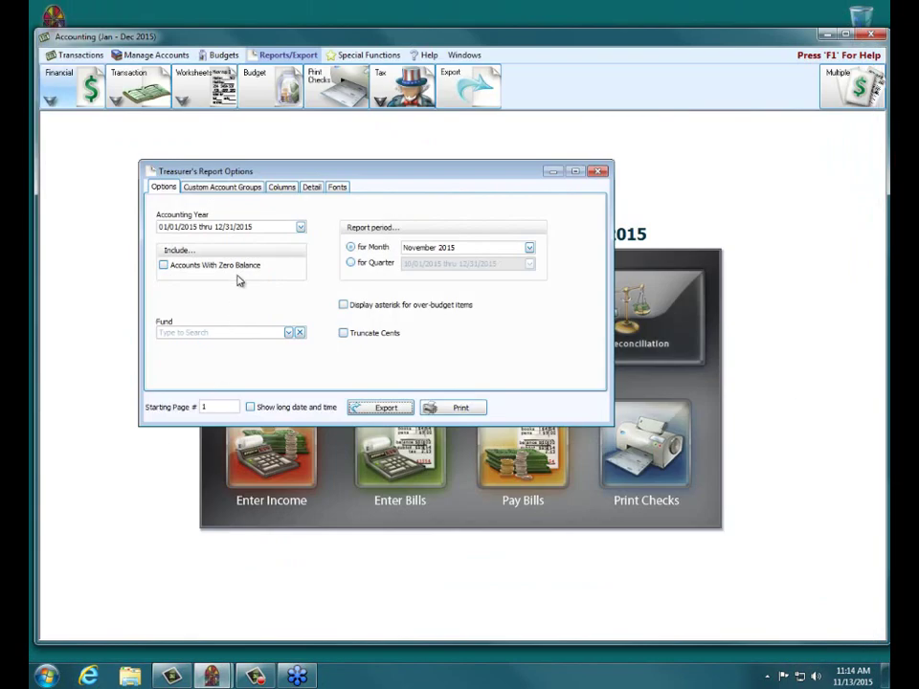
Step: Set the Treasurer's Report month to October 2015 and preview the report
click(529, 247)
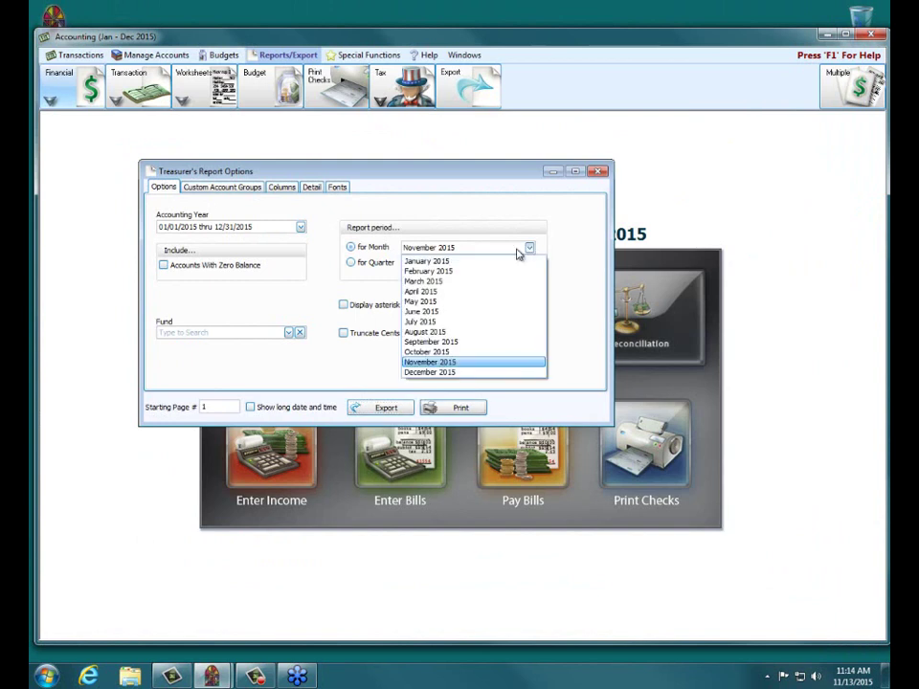
click(431, 352)
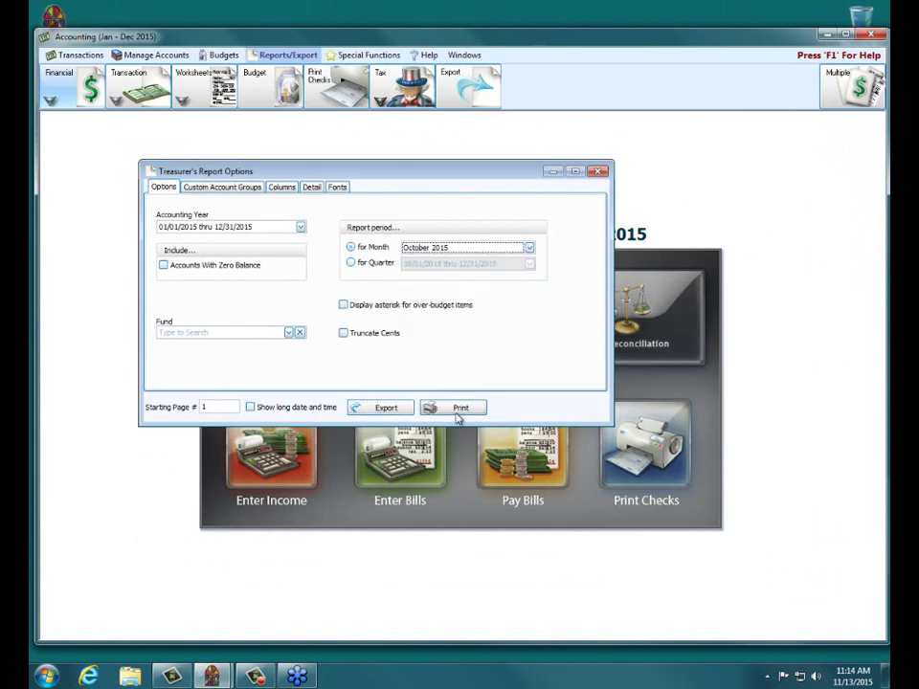
click(456, 409)
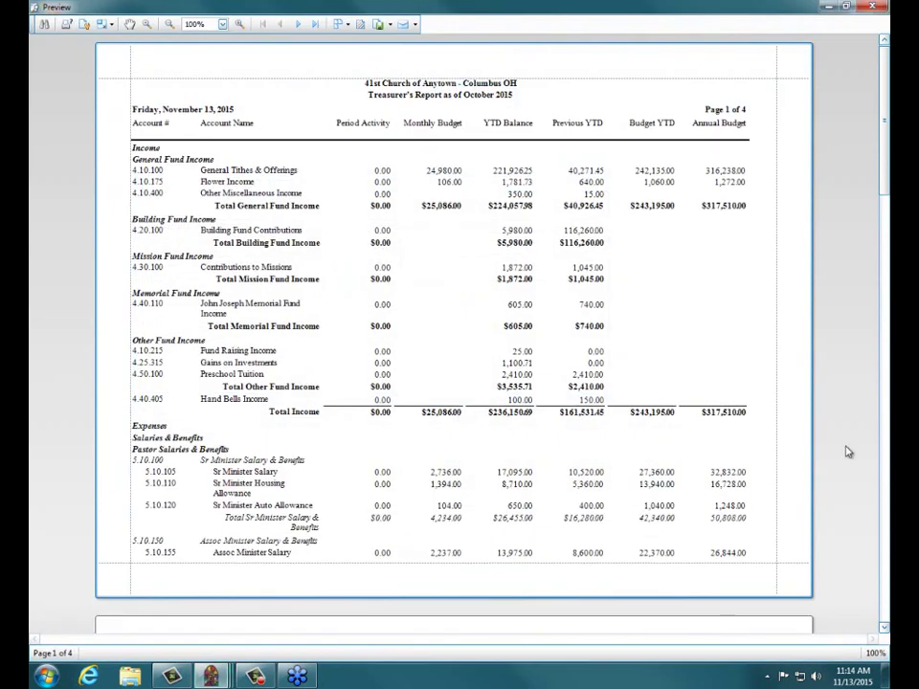
Step: Look through all pages of the October Treasurer's Report for the income and expense lines, and close the preview
click(887, 527)
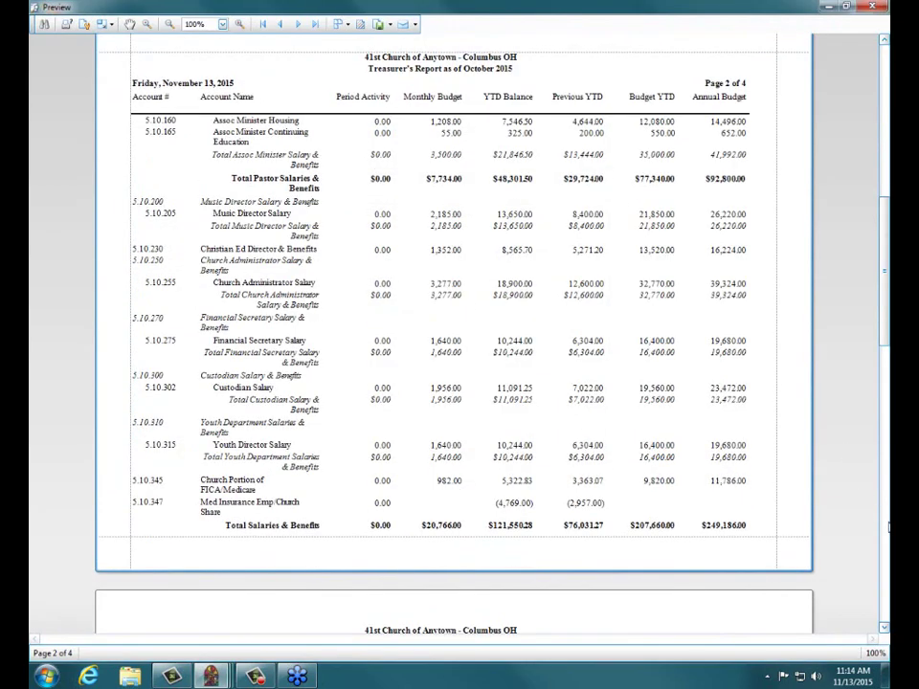
click(887, 526)
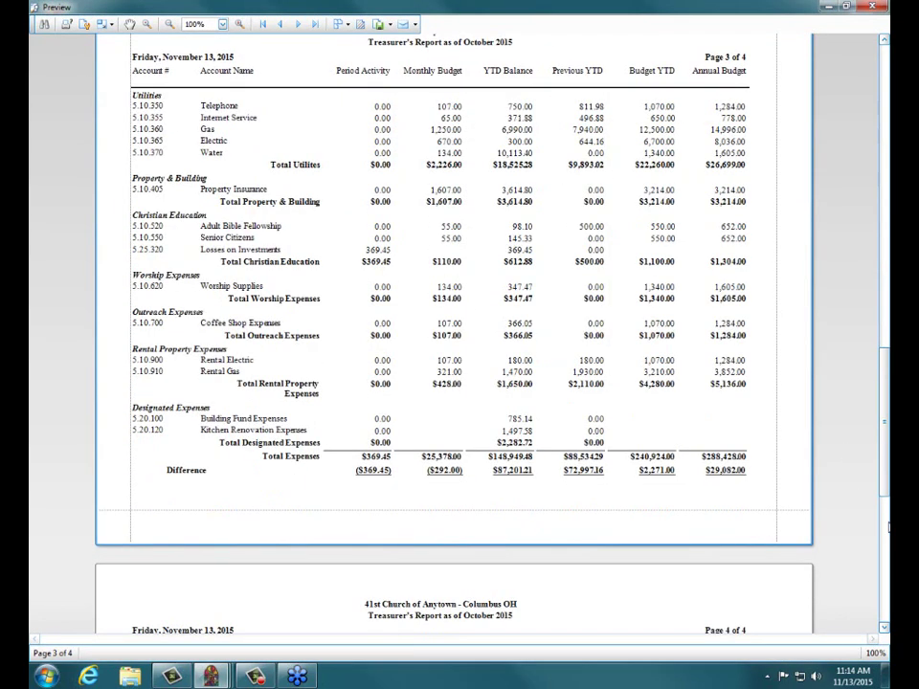
click(887, 527)
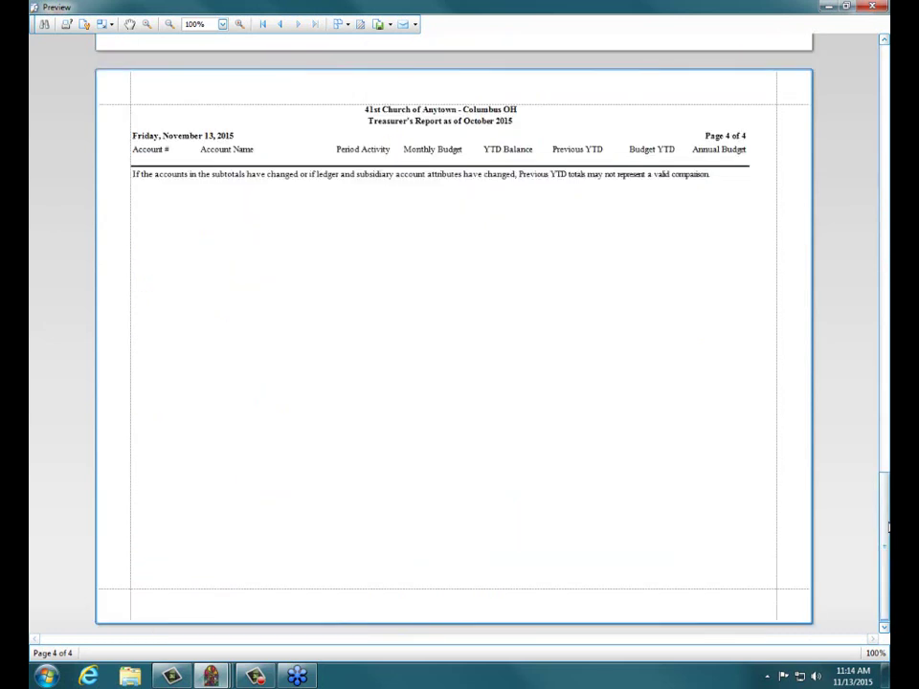
click(885, 39)
click(885, 39)
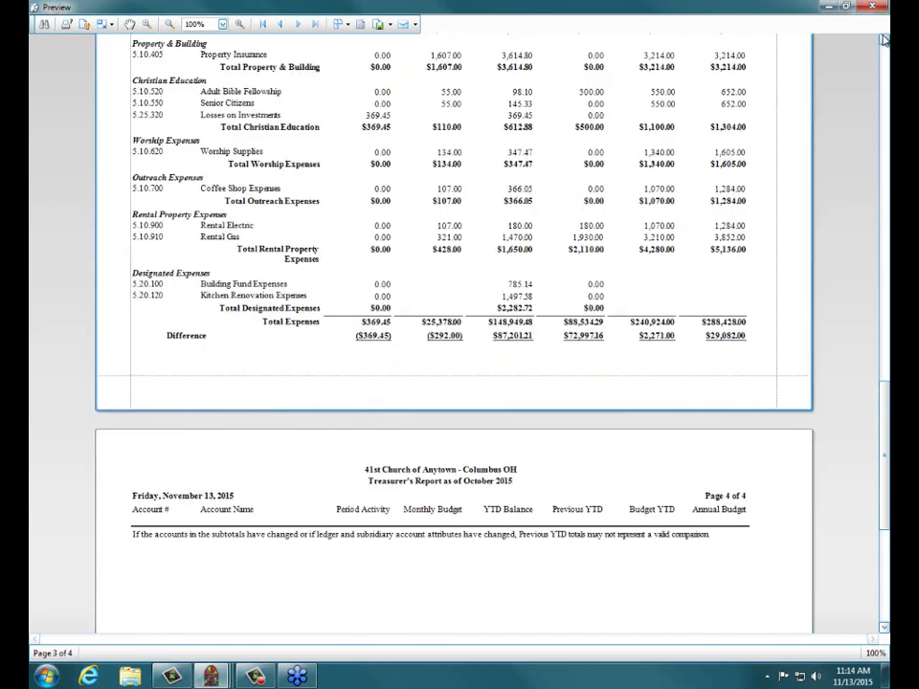
click(885, 39)
click(885, 39)
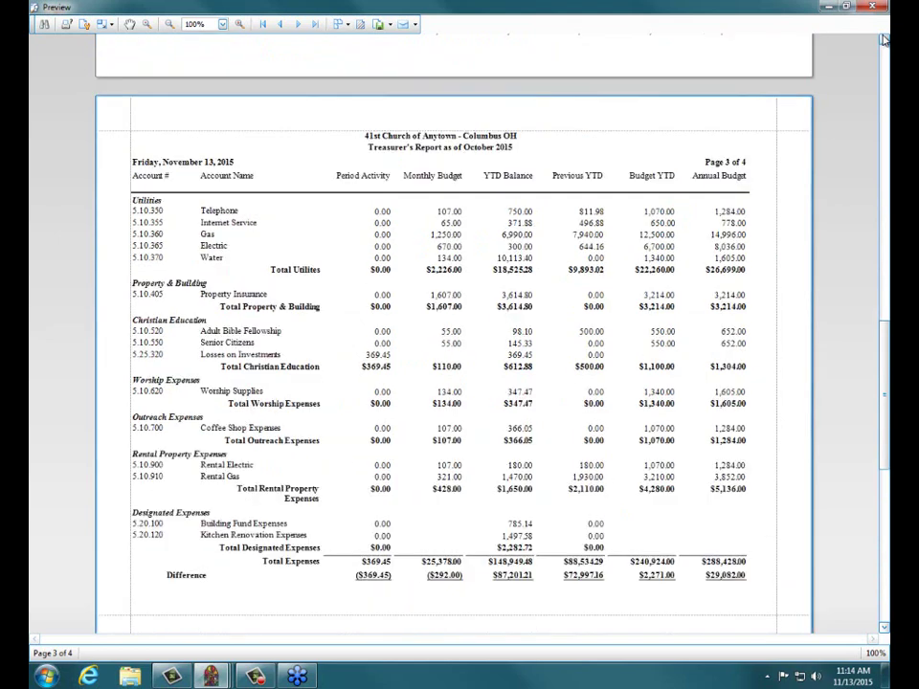
click(885, 39)
click(884, 39)
click(885, 39)
click(884, 39)
click(885, 39)
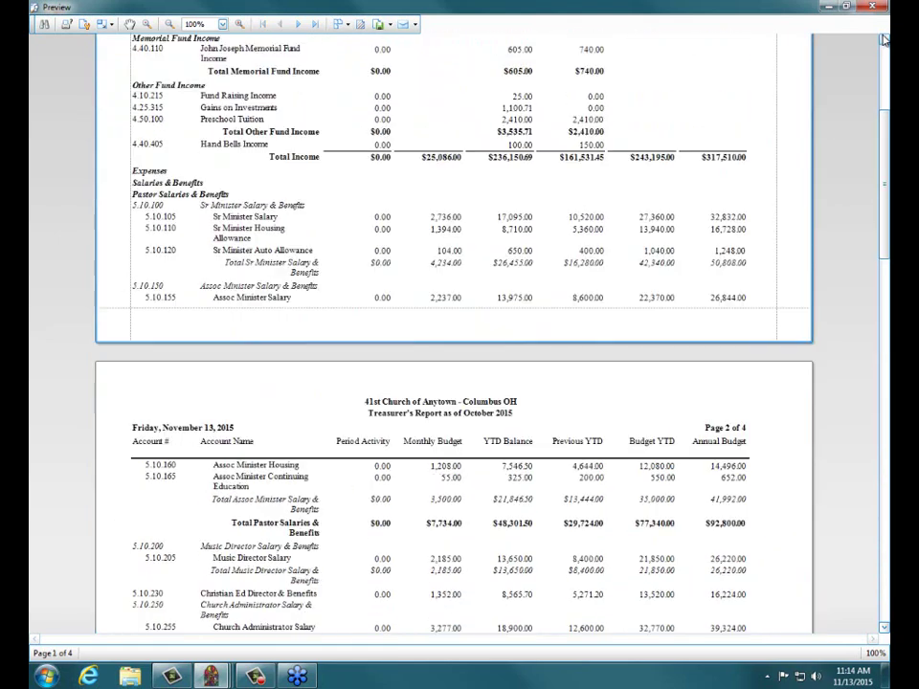
click(884, 40)
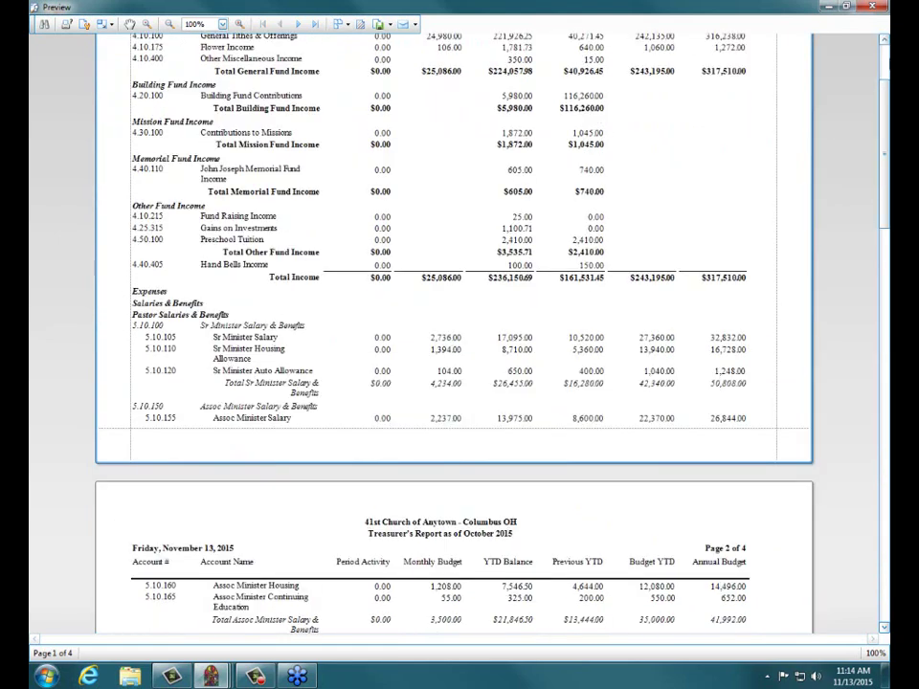
click(873, 6)
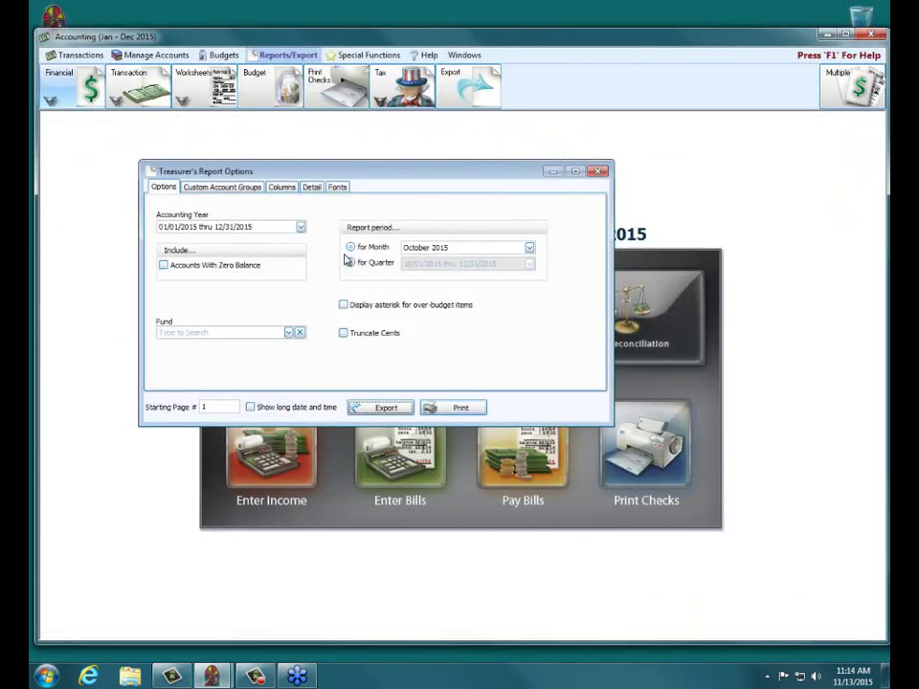
Step: Preview the October Treasurer's Report again, examine the Losses on Investments expense at 120% zoom, and close the report and its options
click(465, 408)
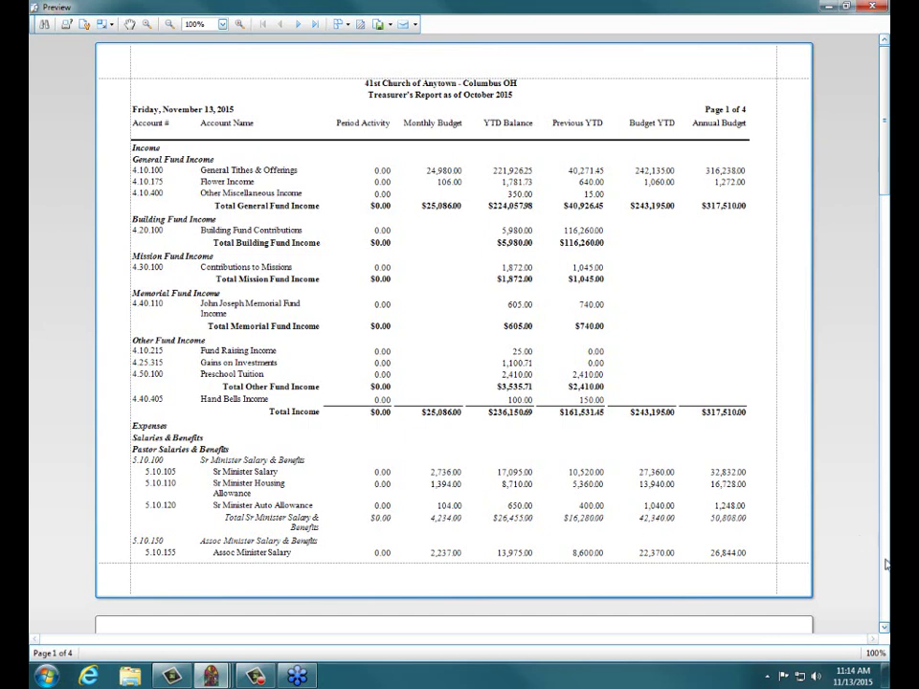
scroll(884, 632, down, 8)
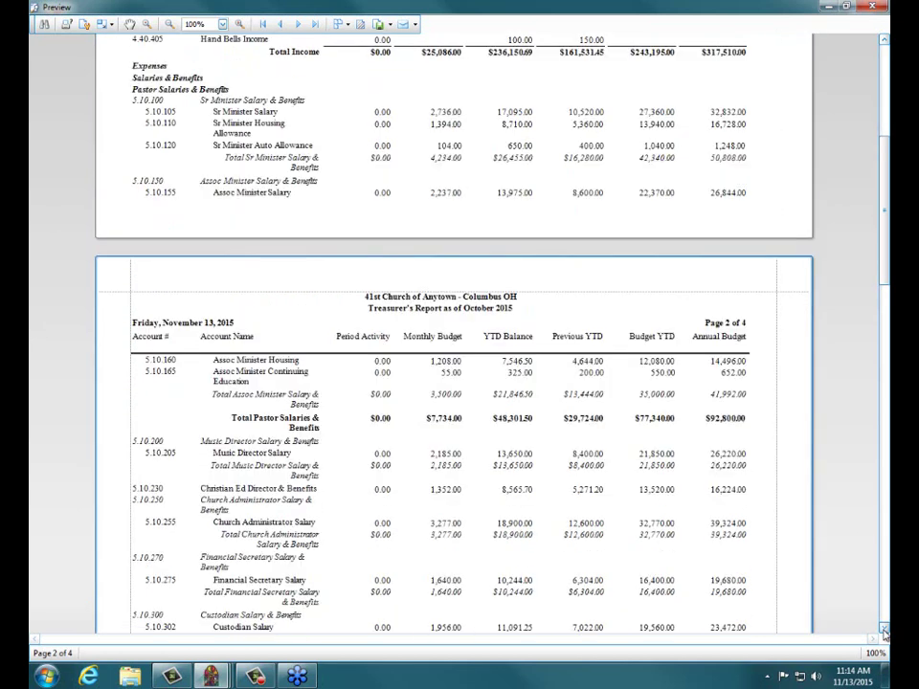
scroll(883, 634, down, 3)
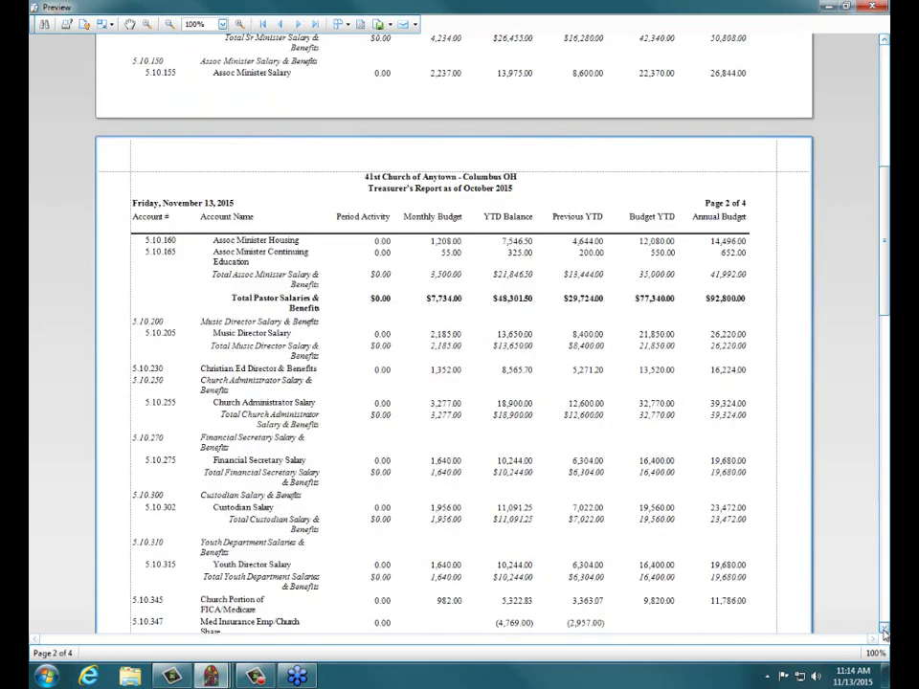
scroll(883, 634, down, 3)
scroll(883, 634, down, 12)
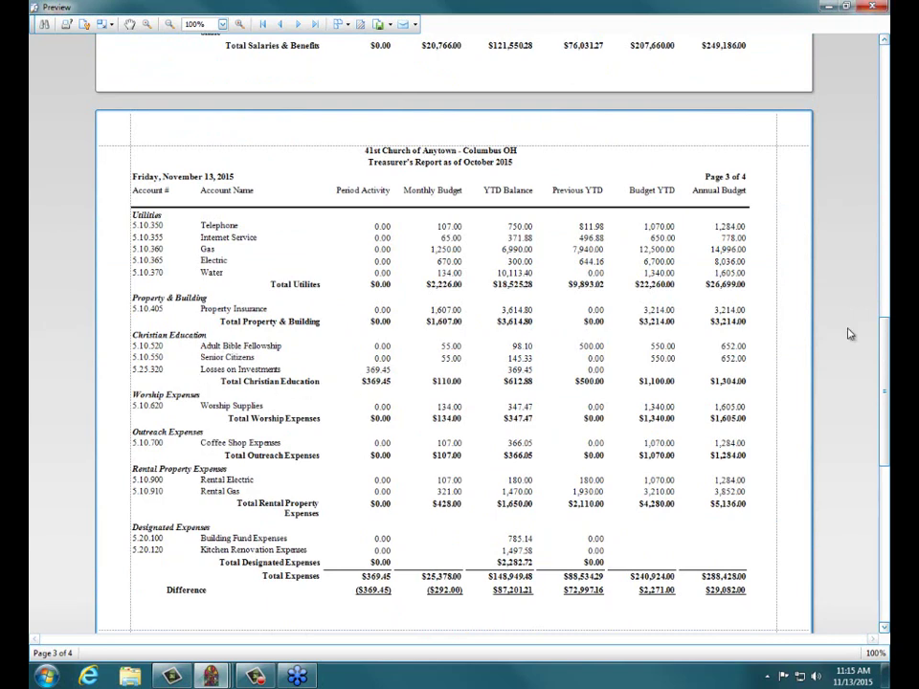
click(242, 24)
click(241, 24)
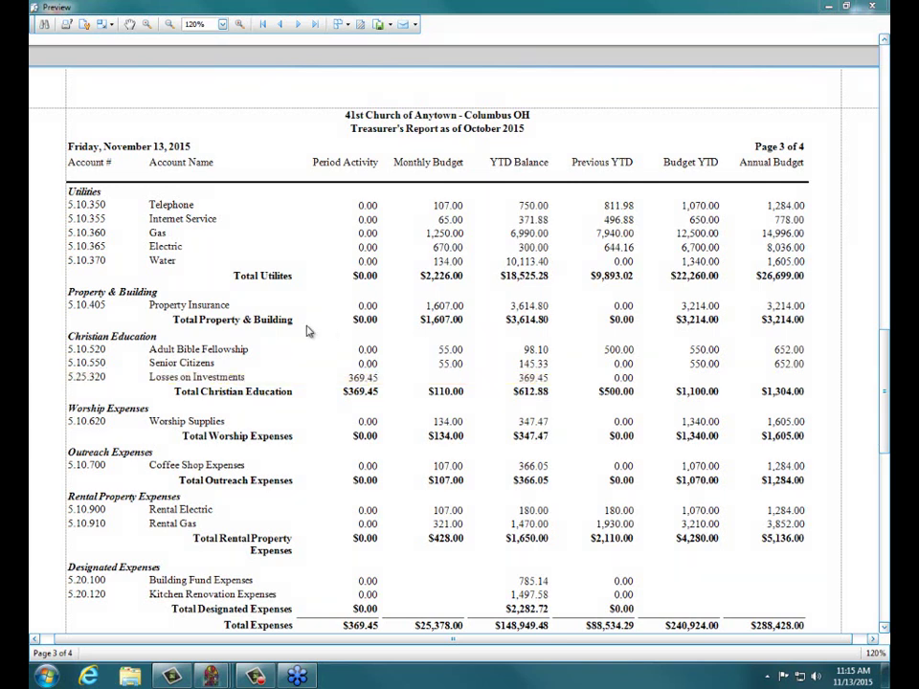
click(871, 6)
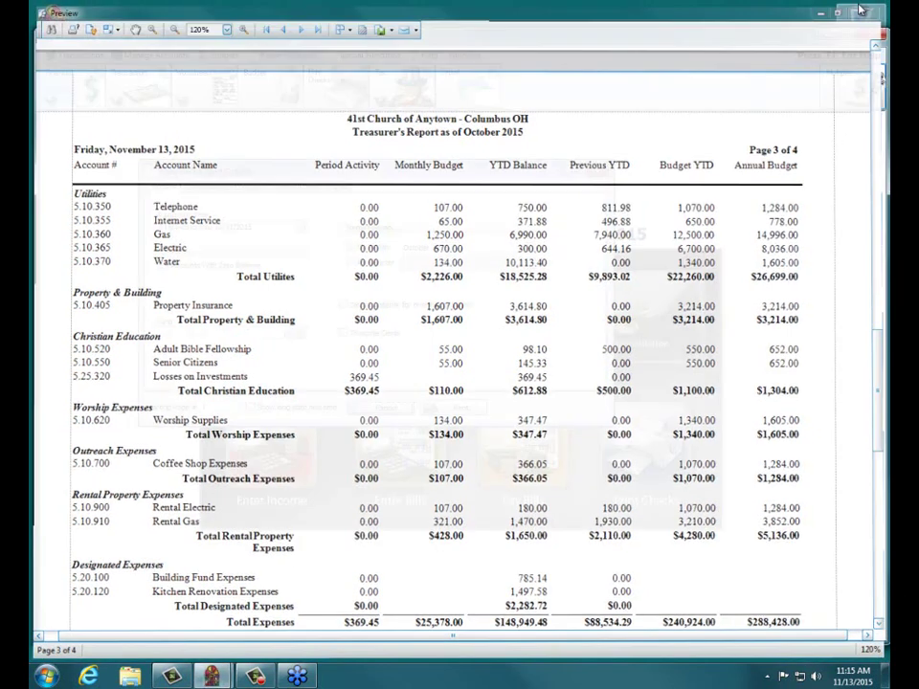
click(597, 174)
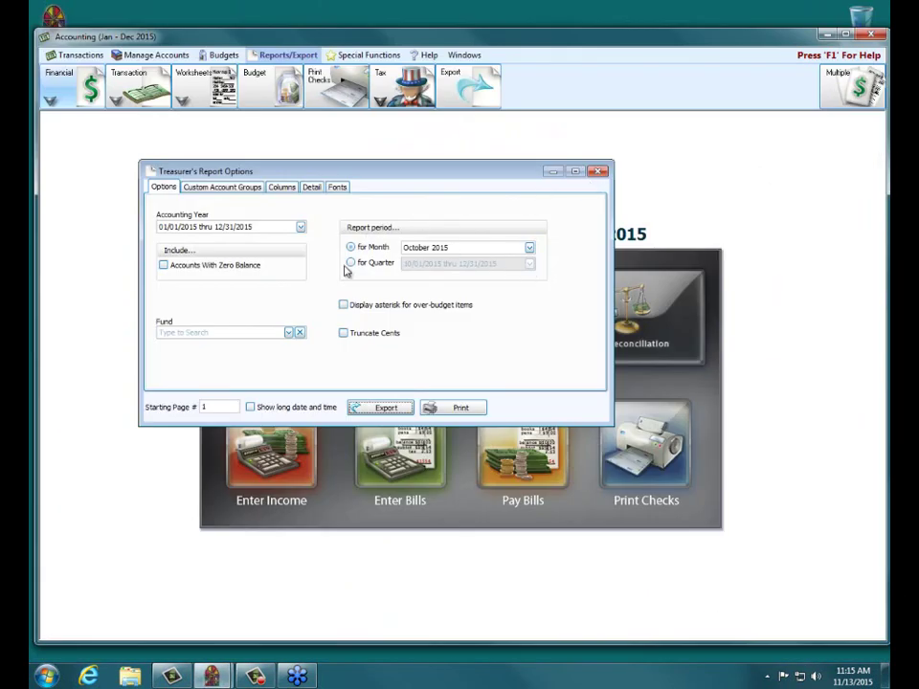
Step: Search the Chart of Accounts for "loss" and view the details of account 5.25.320 Losses on Investments
click(345, 309)
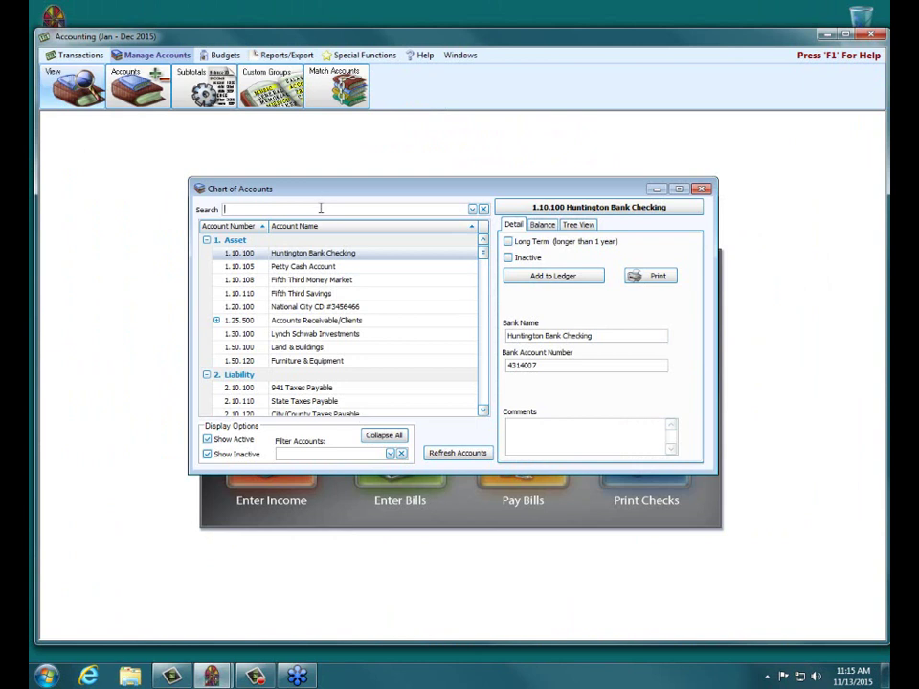
text(loss)
click(320, 238)
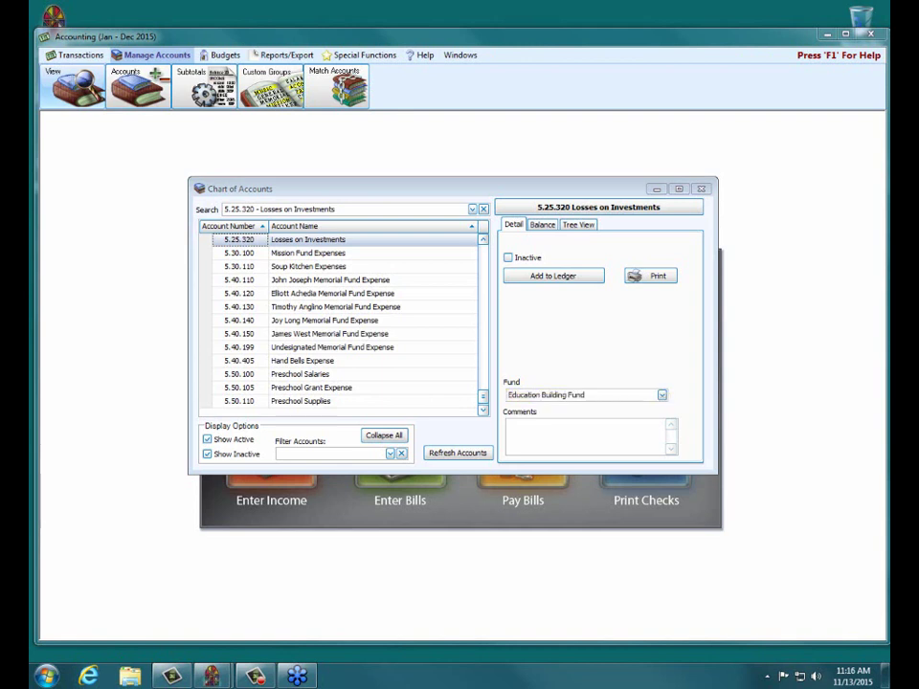
Step: Preview the Fund Activity Report in the Consolidated - Selected Month format for October 2015
click(285, 54)
click(63, 73)
click(67, 132)
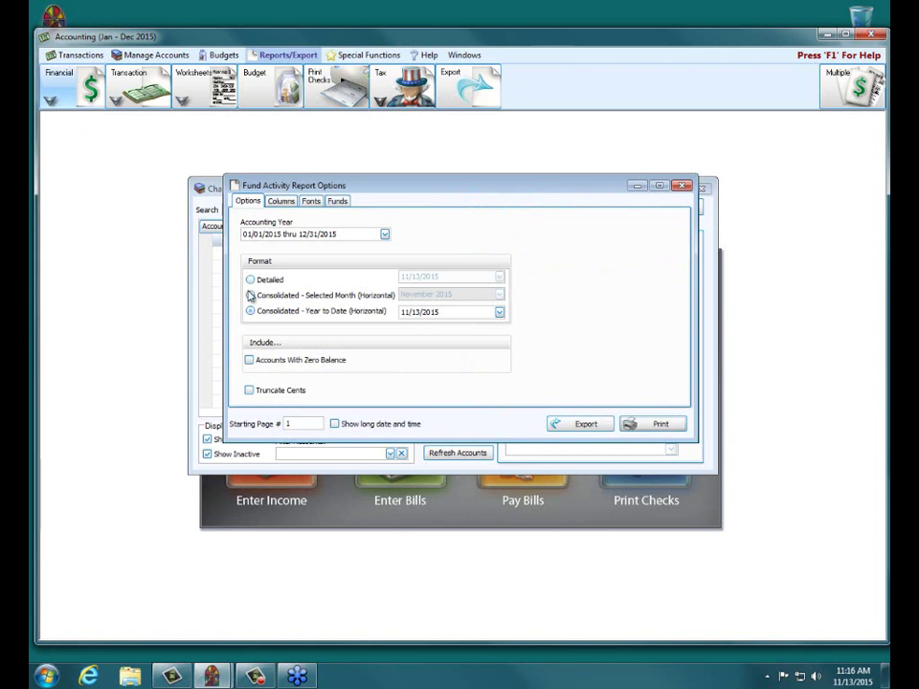
click(251, 295)
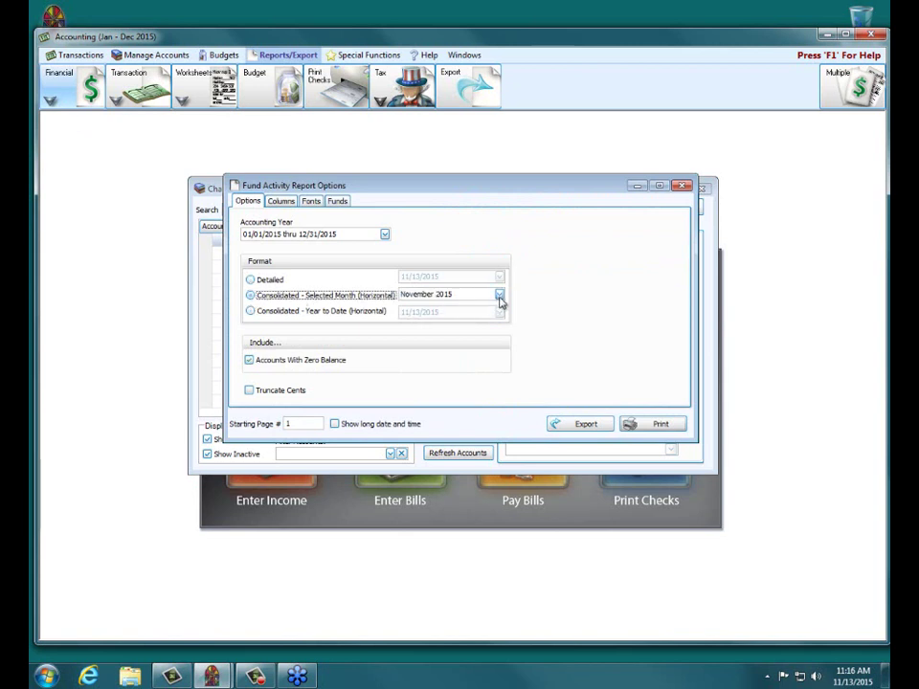
click(498, 296)
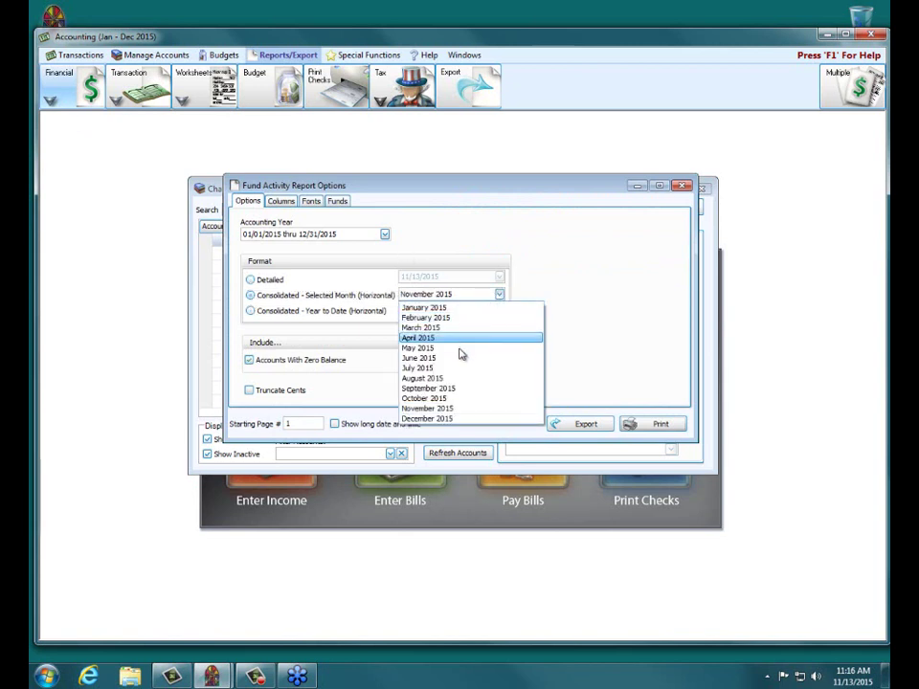
click(443, 399)
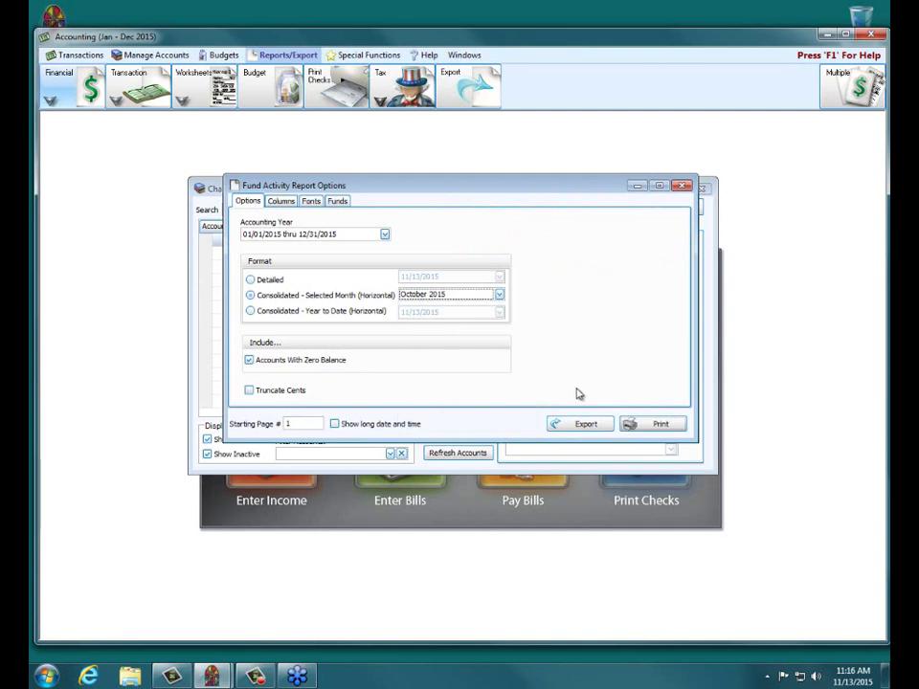
click(651, 424)
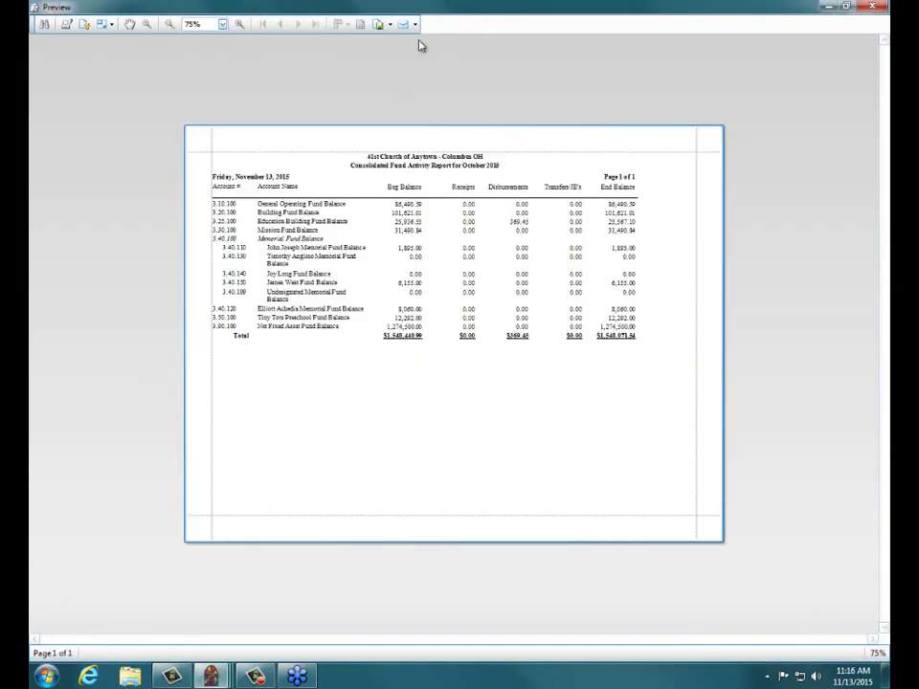
Step: Examine the Education Building Fund's disbursements in the Fund Activity Report at 130% zoom, and close the report, its options and the Chart of Accounts
click(237, 25)
click(238, 26)
click(238, 26)
click(237, 26)
click(237, 26)
click(237, 25)
click(238, 26)
click(237, 26)
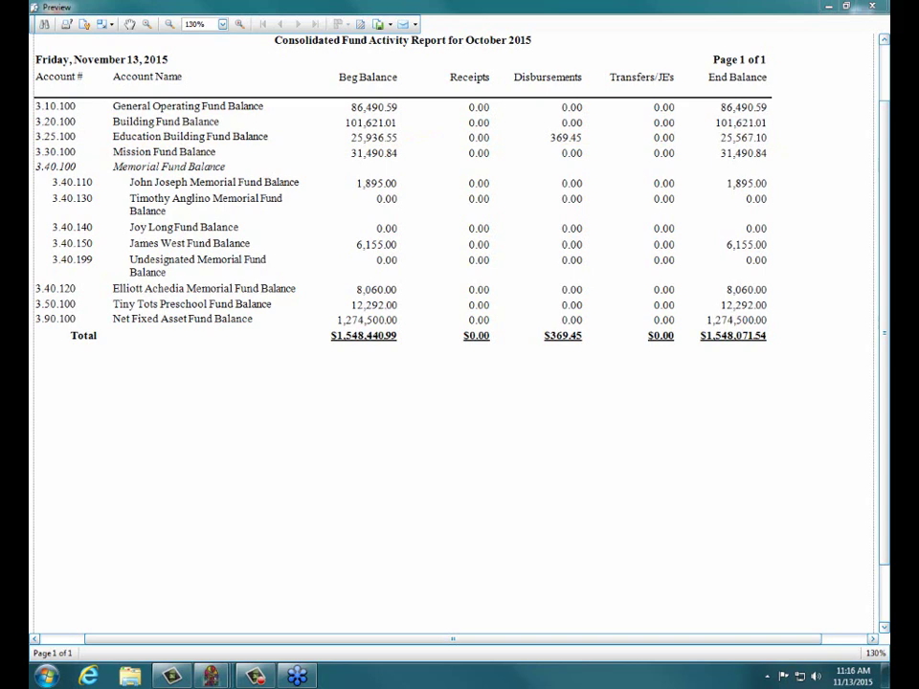
click(872, 6)
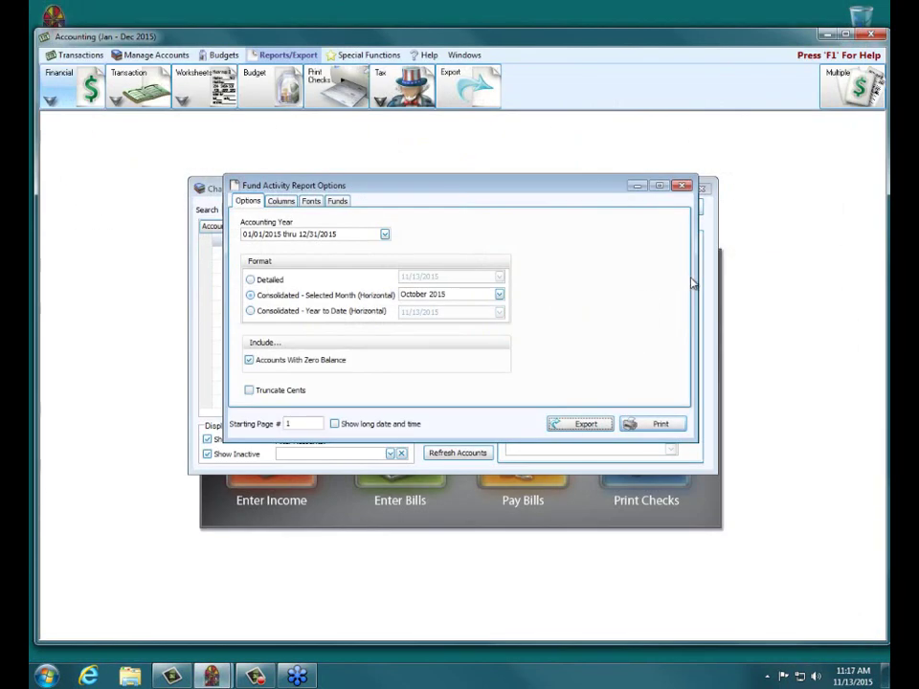
click(681, 185)
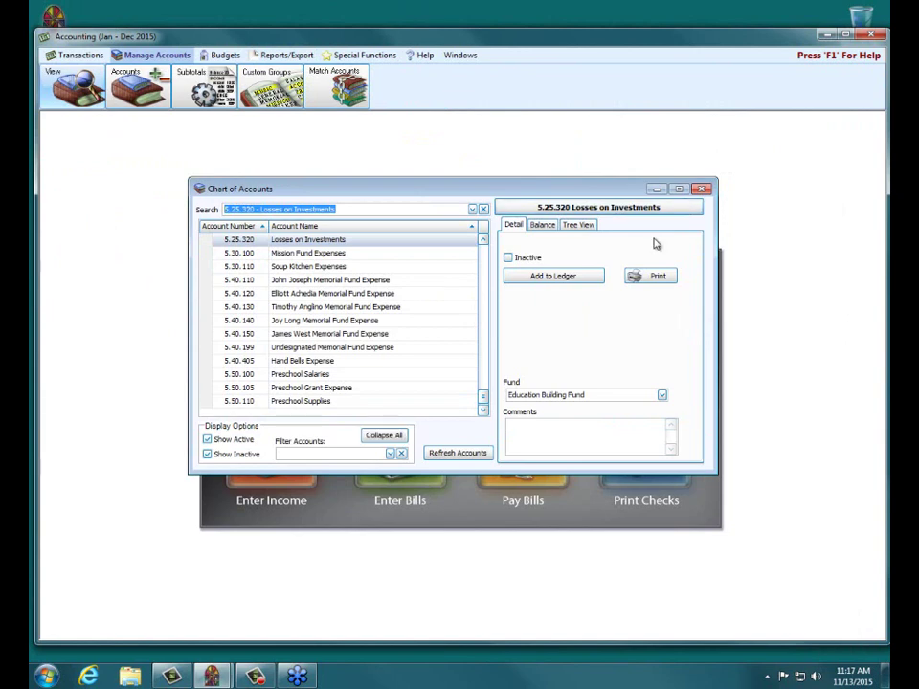
click(702, 189)
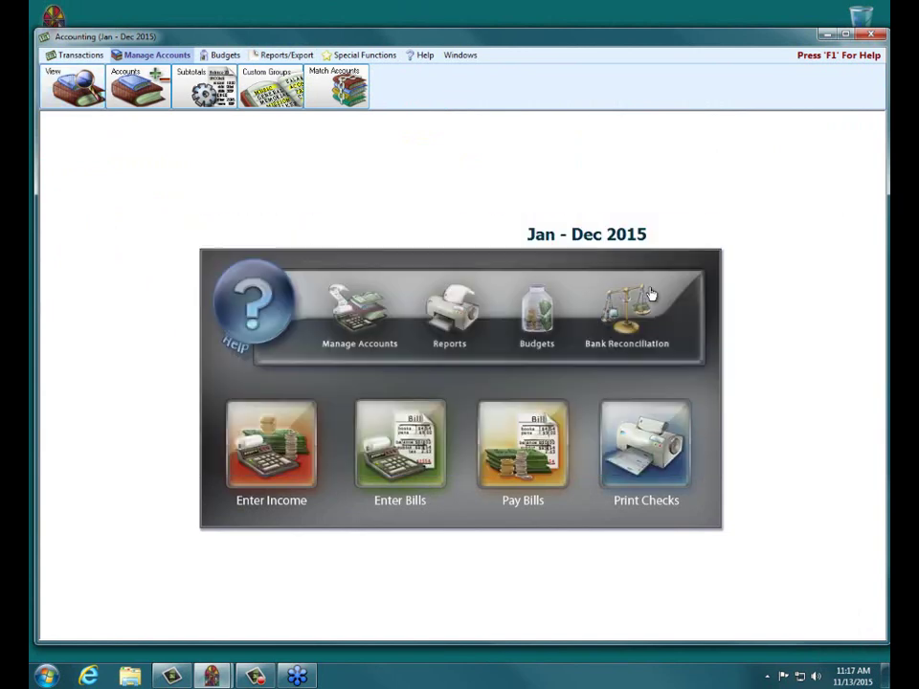
Step: Enter an income transaction for the National City CD asset account with a CD Interest Income line of 45.65
click(289, 444)
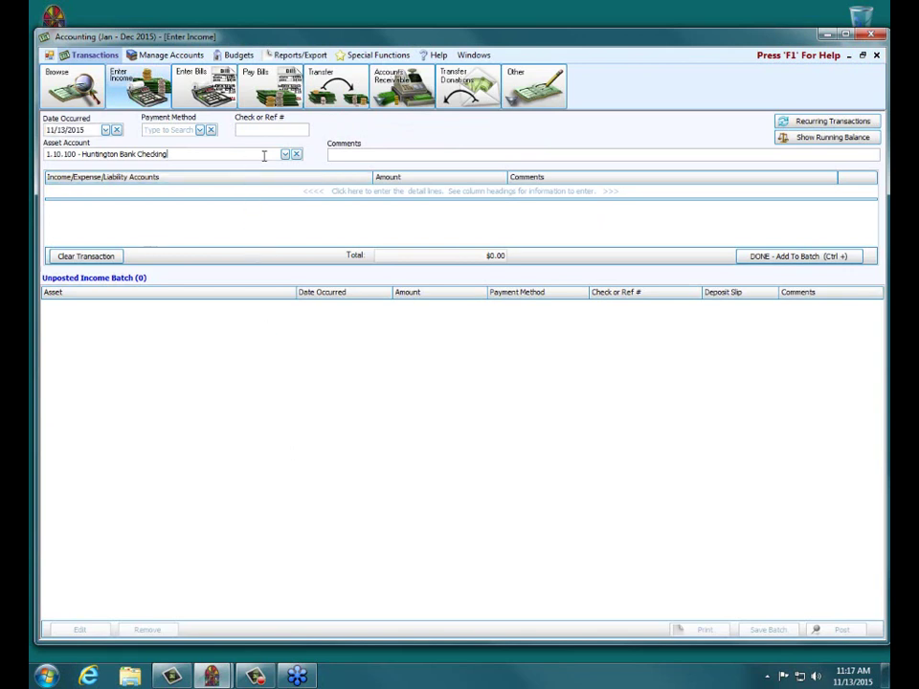
click(284, 155)
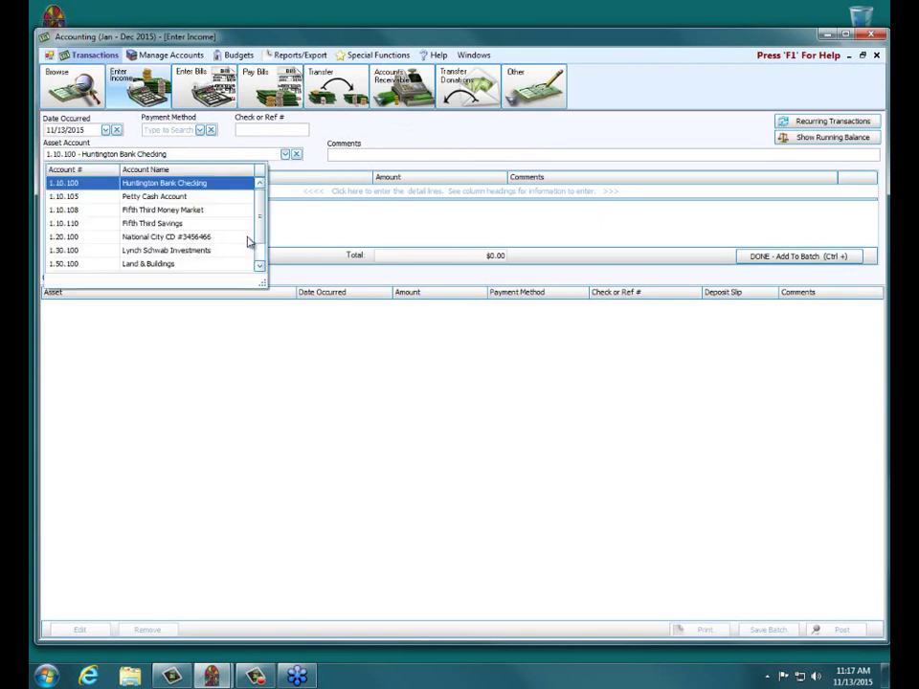
click(182, 238)
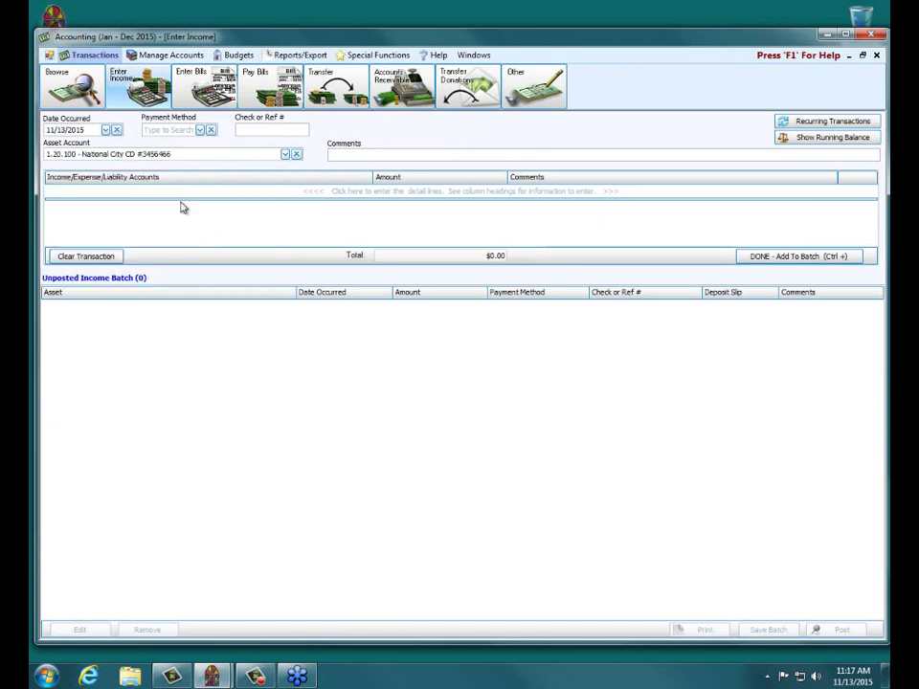
click(182, 194)
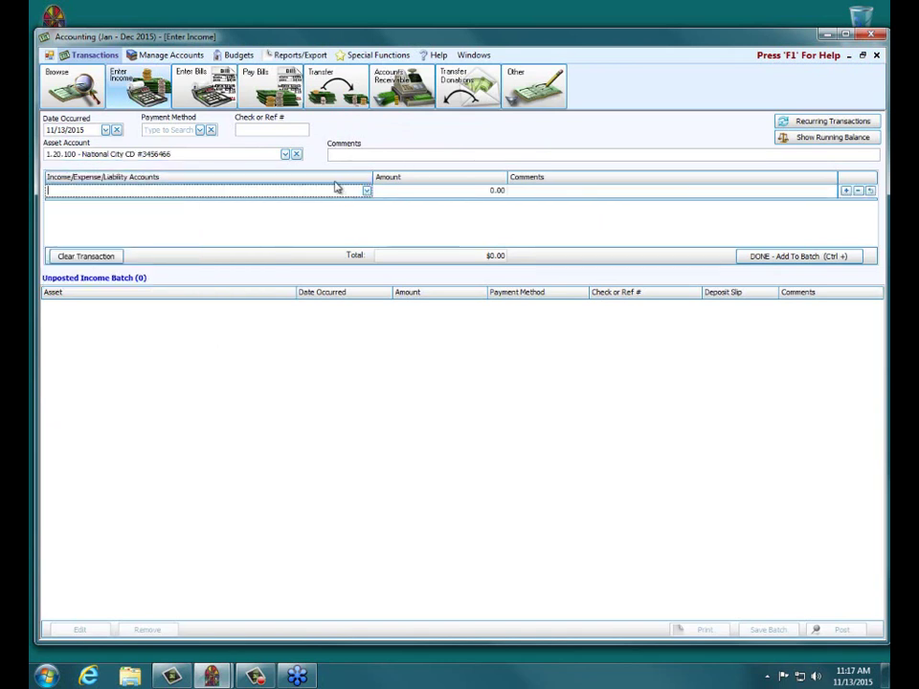
text(CD)
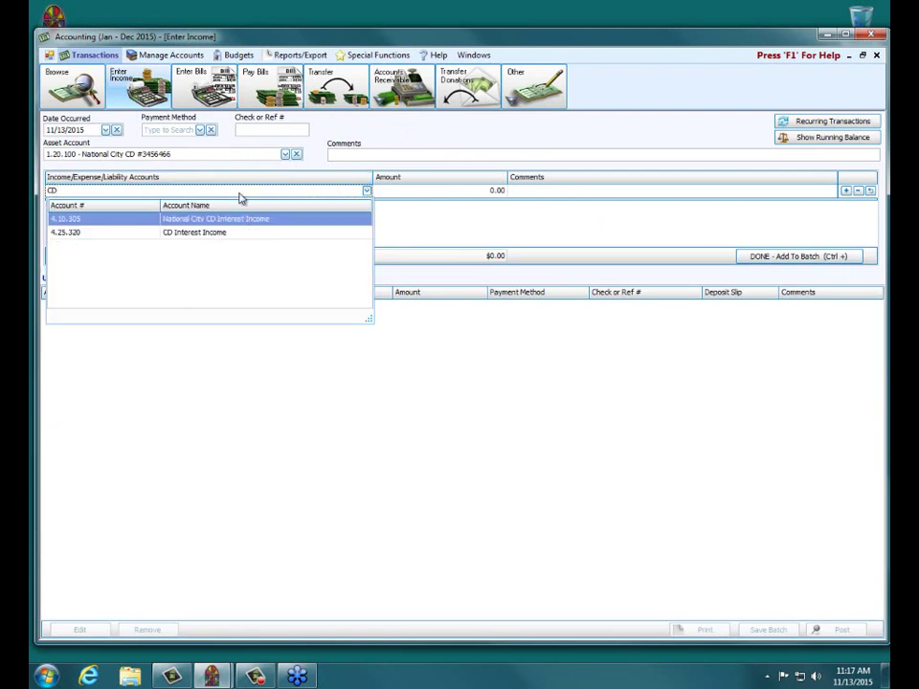
click(220, 232)
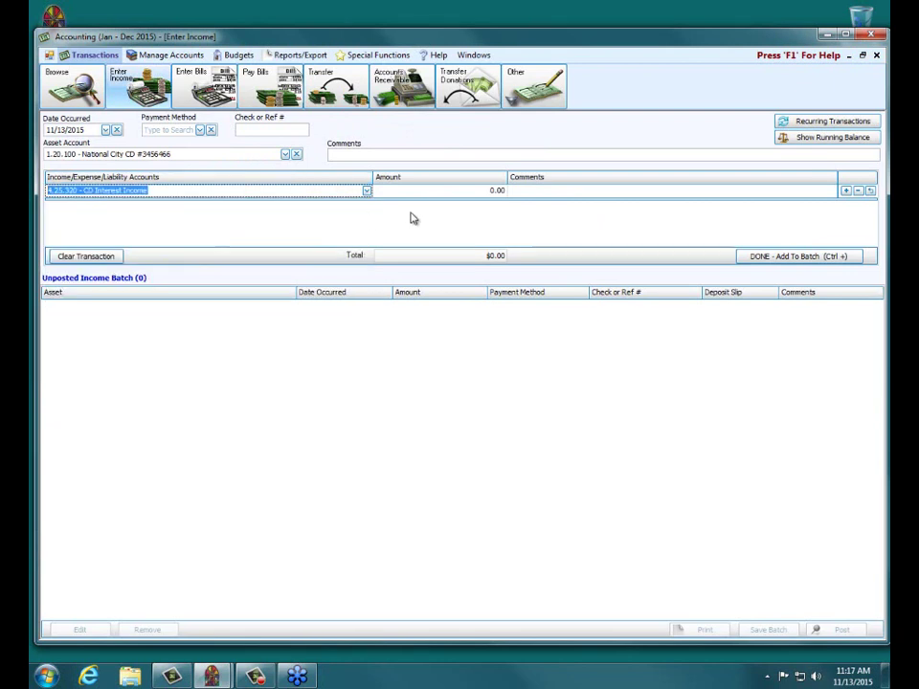
click(445, 190)
text(4)
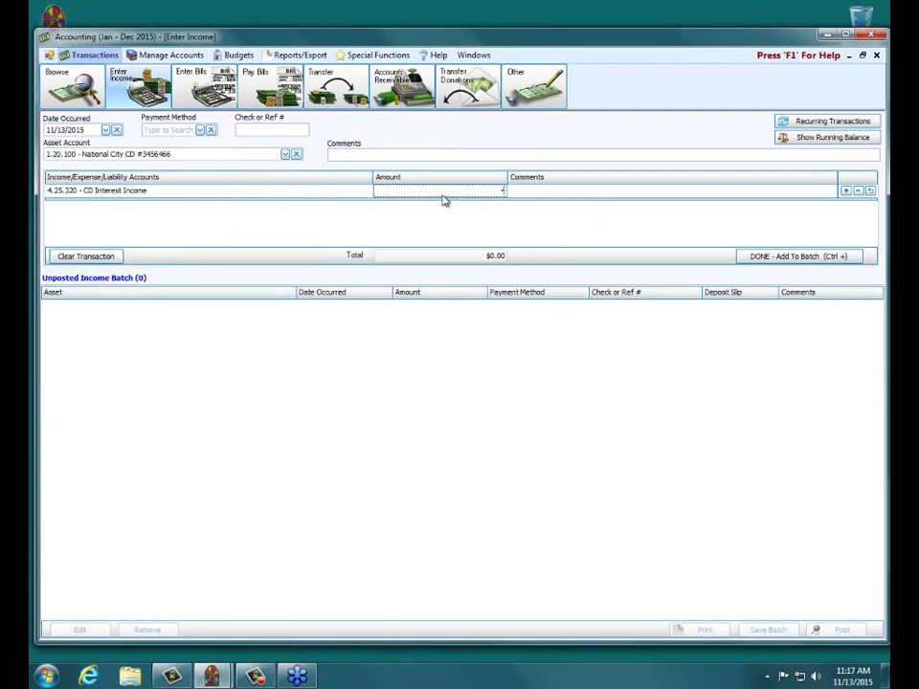
text(5.65)
Step: Add the CD interest transaction to the income batch and post it without printing
click(581, 194)
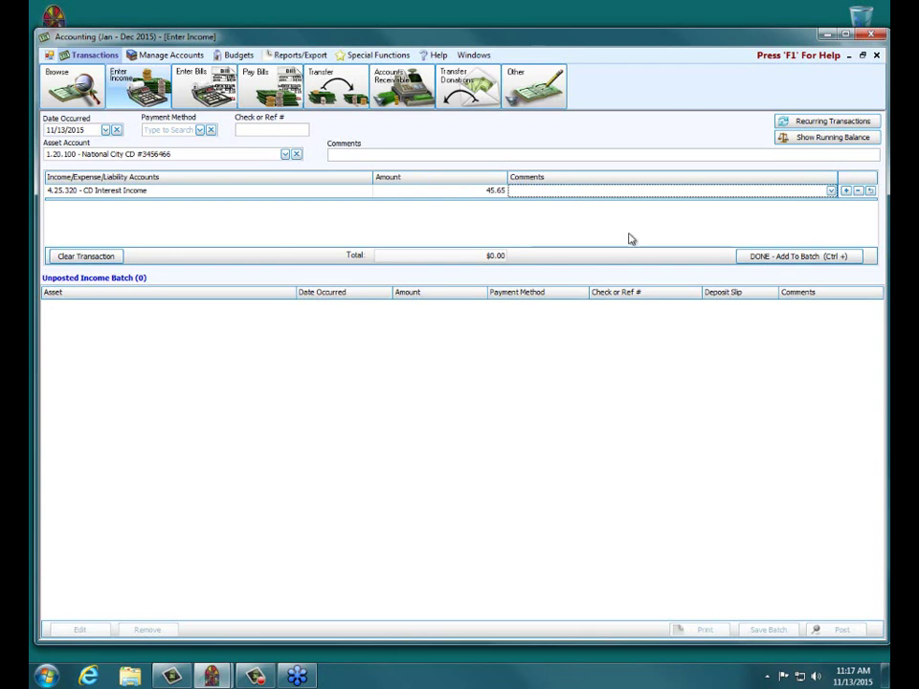
click(747, 261)
click(839, 630)
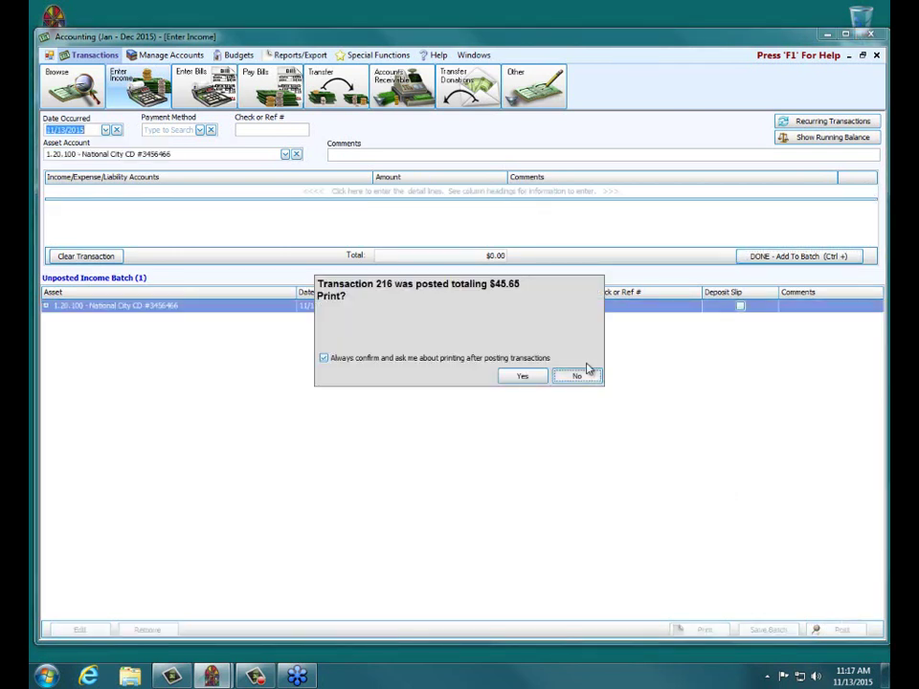
click(588, 371)
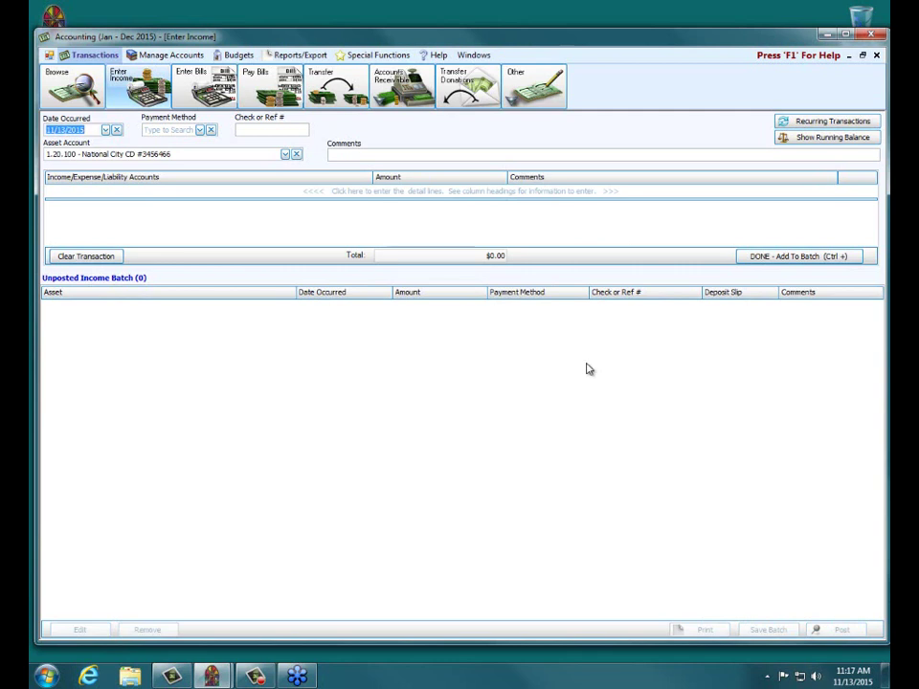